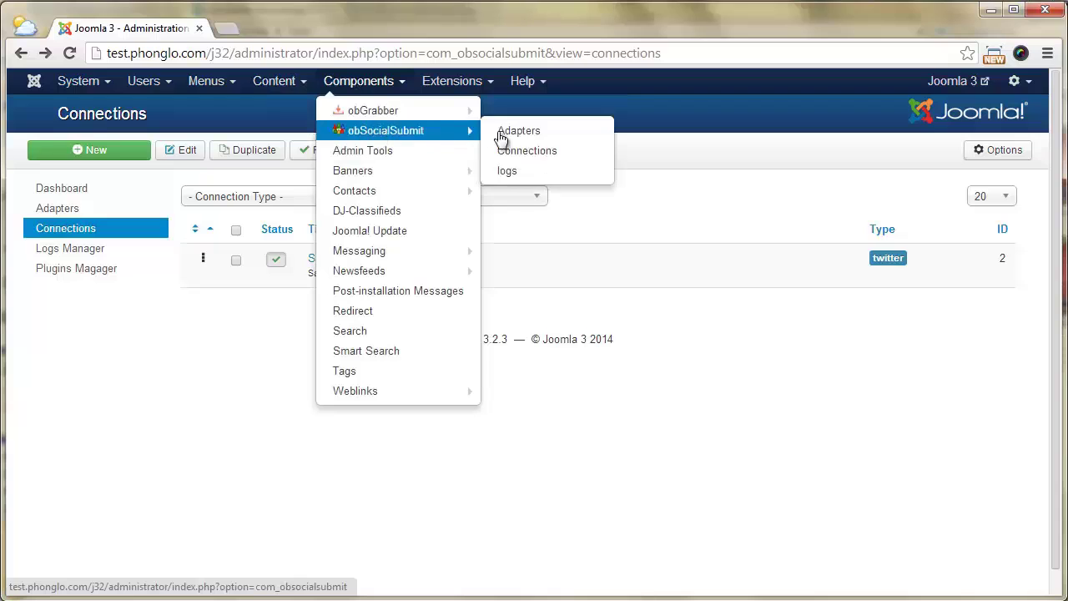
Step: Start a new connection of type obSS - Extern - Facebook in a separate browser tab
left_click(125, 153)
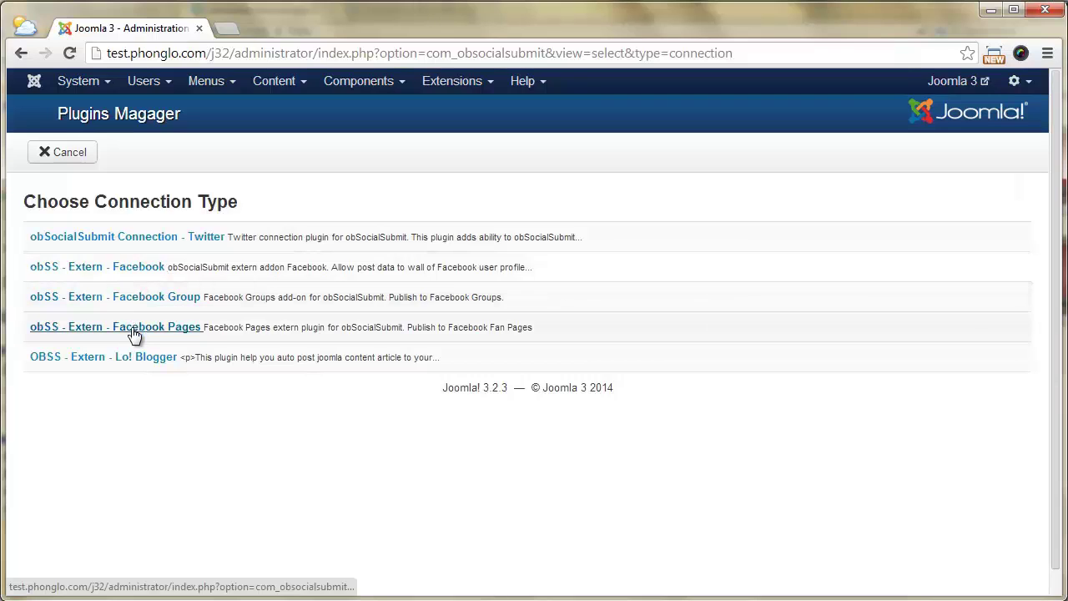
right_click(125, 273)
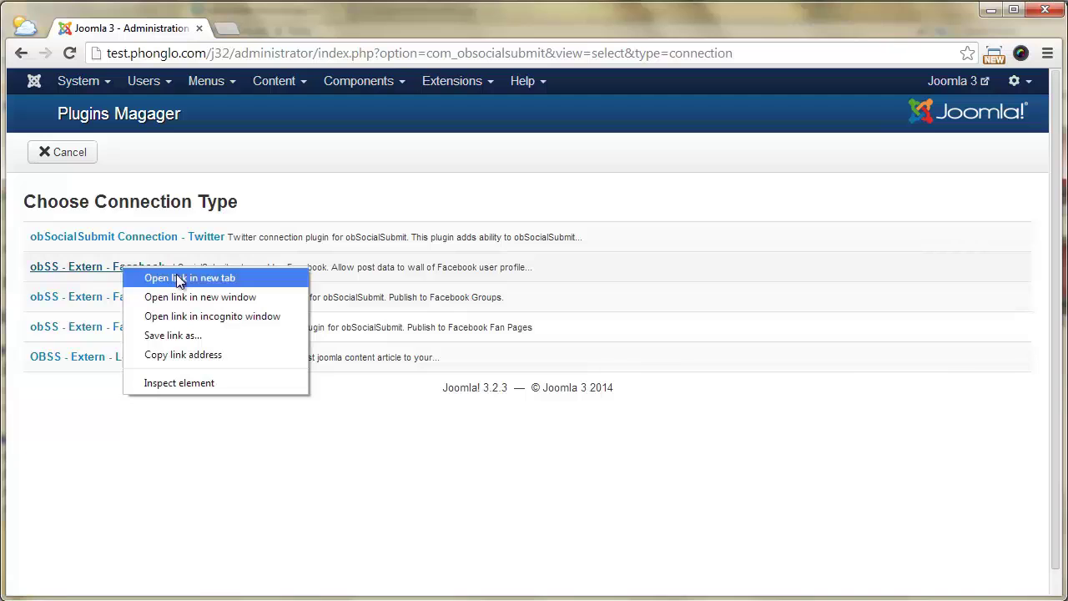
left_click(350, 273)
left_click(275, 28)
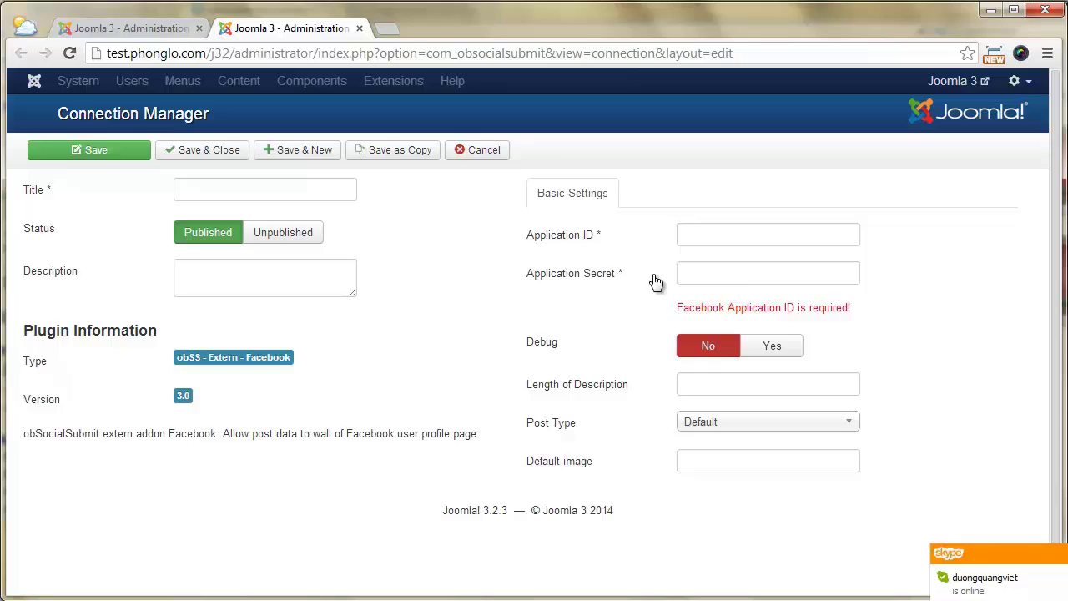
Step: Title the new Facebook connection "Facebook Wall"
left_click(344, 188)
type("Fa")
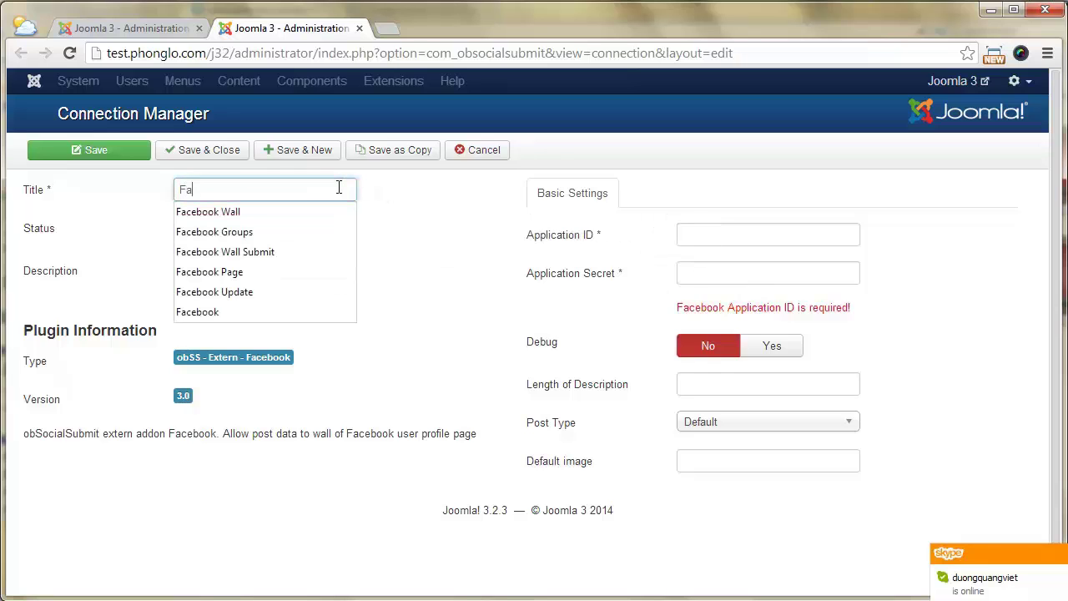
type("cebook Wall")
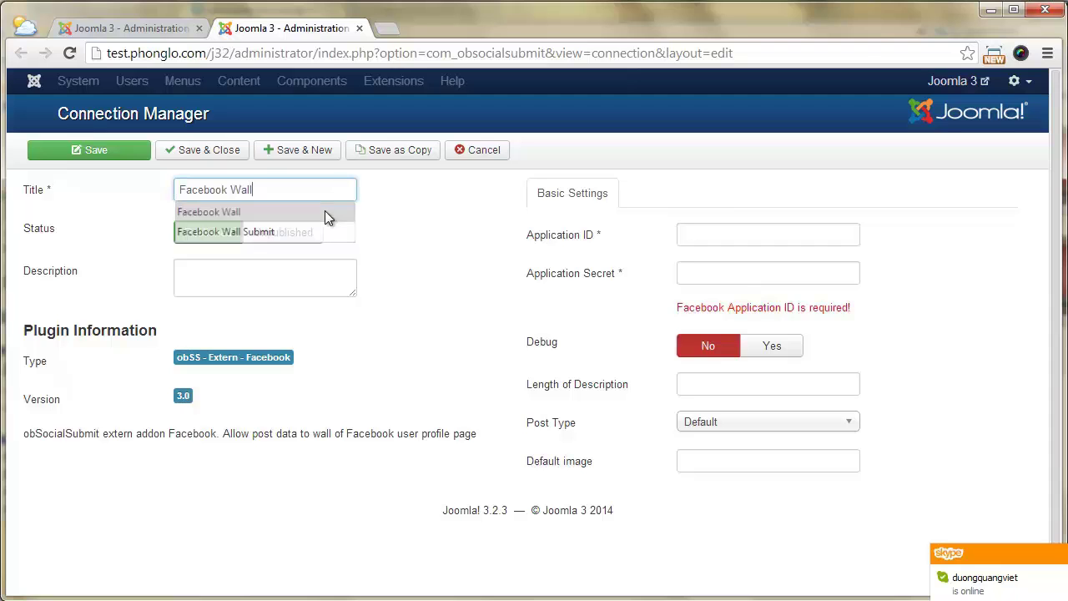
left_click(324, 211)
Step: Open developers.facebook.com in a new browser tab and start creating a new app
left_click(387, 29)
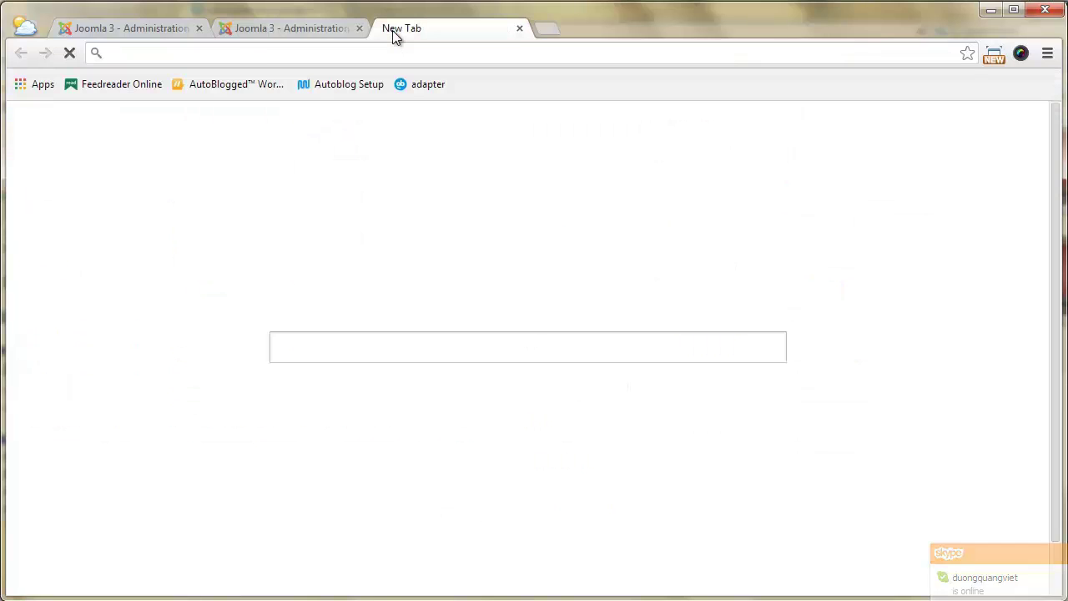
type("developers.facebook.com")
key("Return")
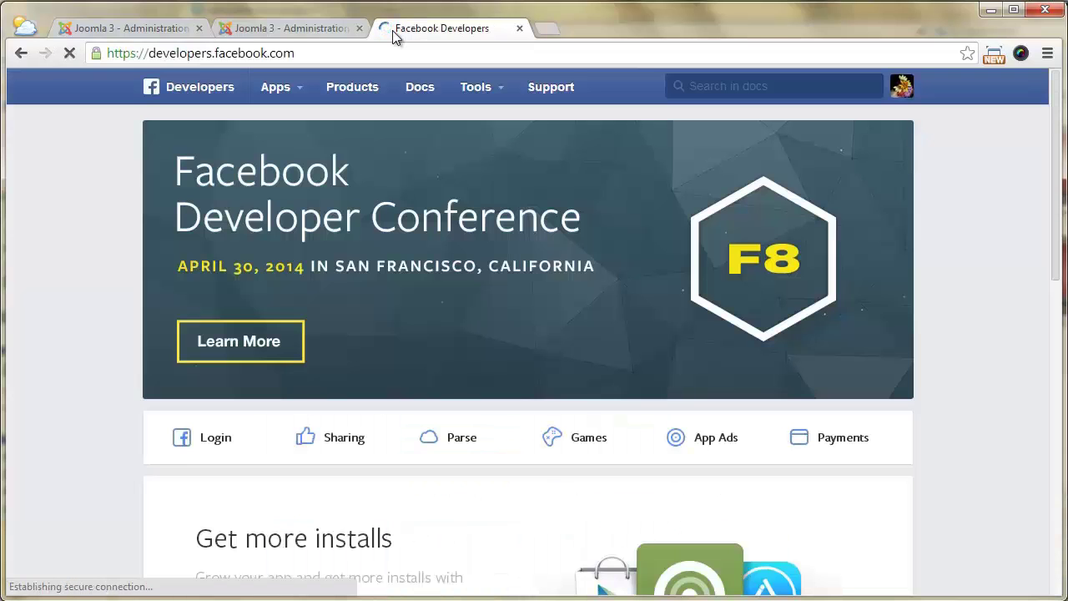
left_click(265, 87)
left_click(283, 114)
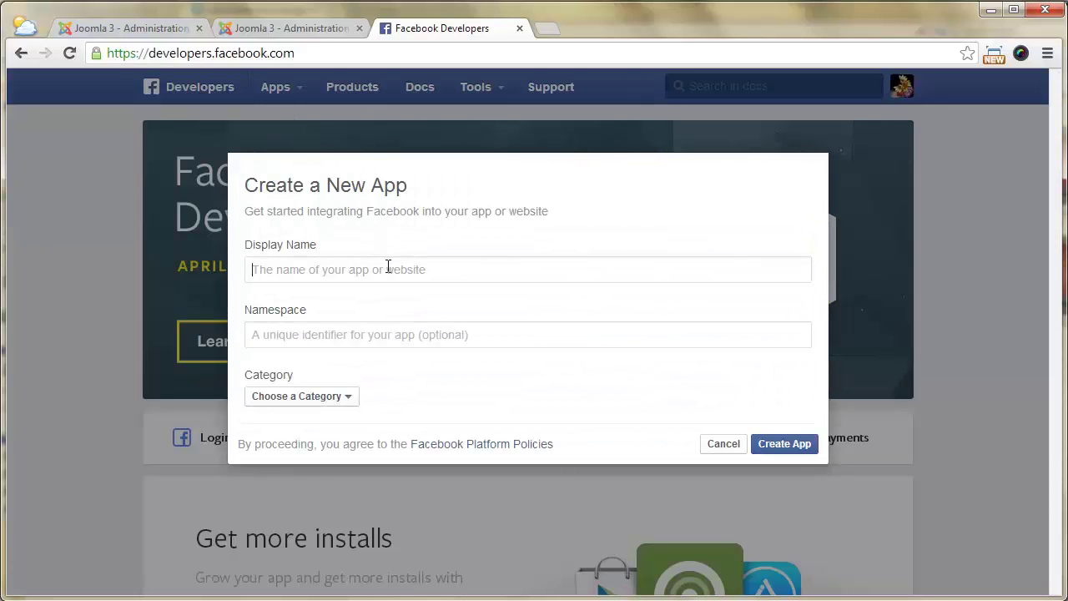
Step: Create the app with display name obSubmit, namespace socialsubmitob and category Communication, completing the security check
type("obSubmit")
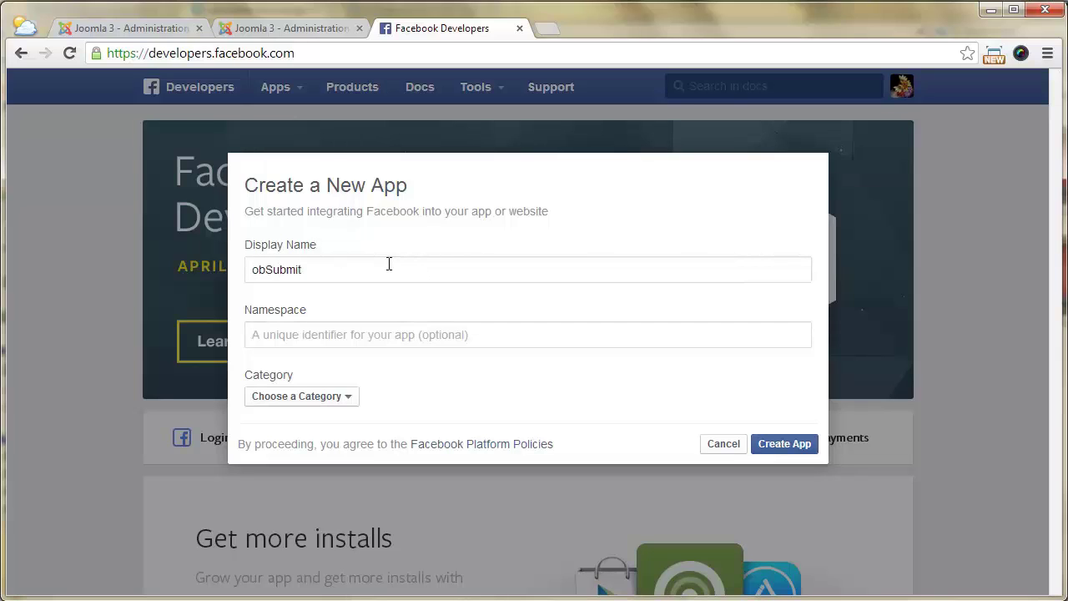
key("Tab")
type("so")
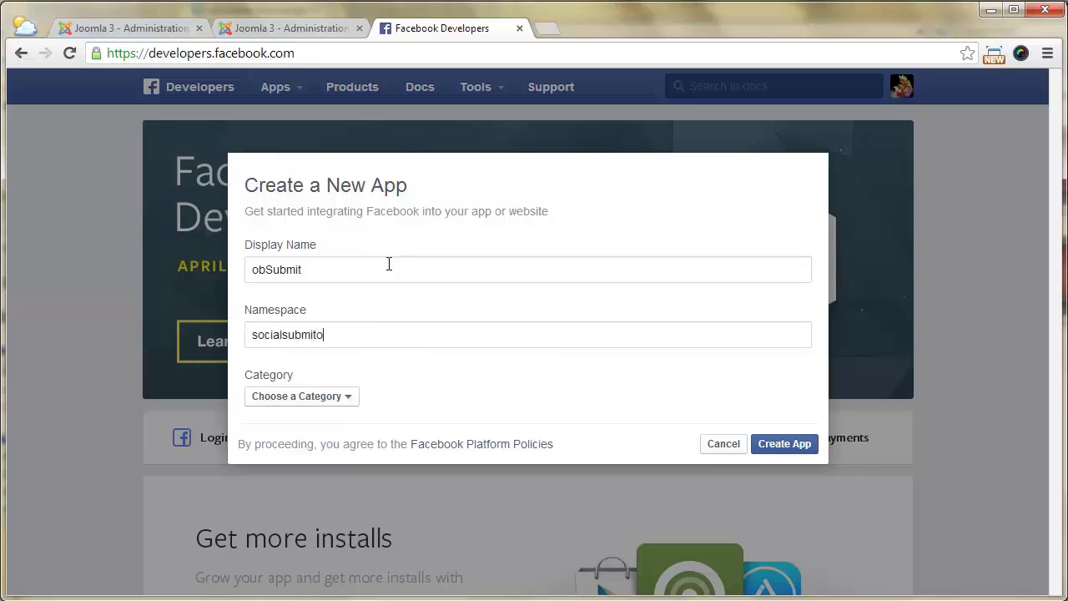
left_click(345, 397)
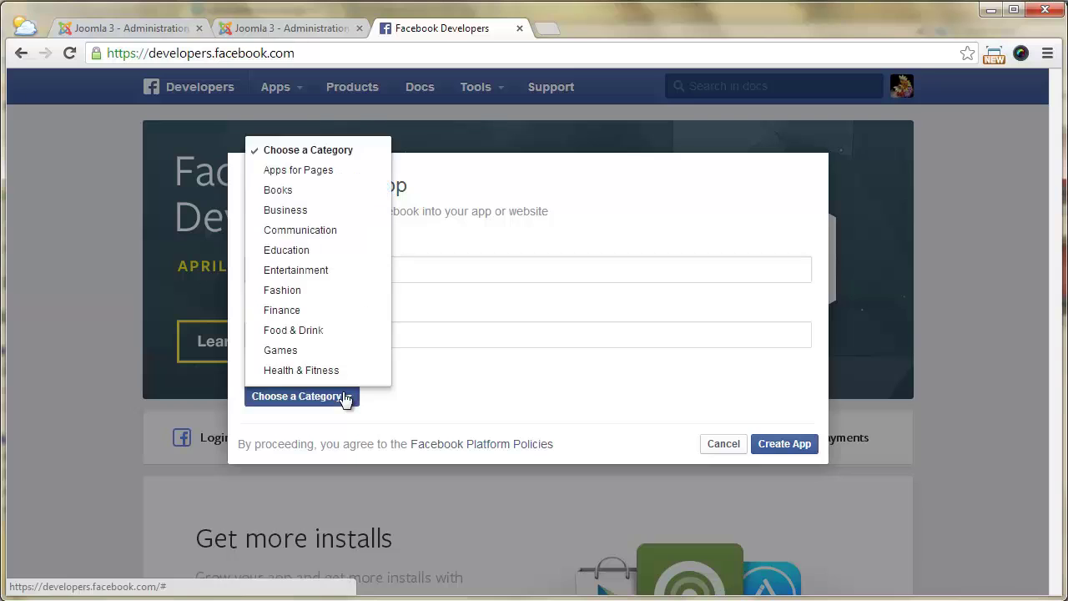
left_click(334, 230)
left_click(775, 443)
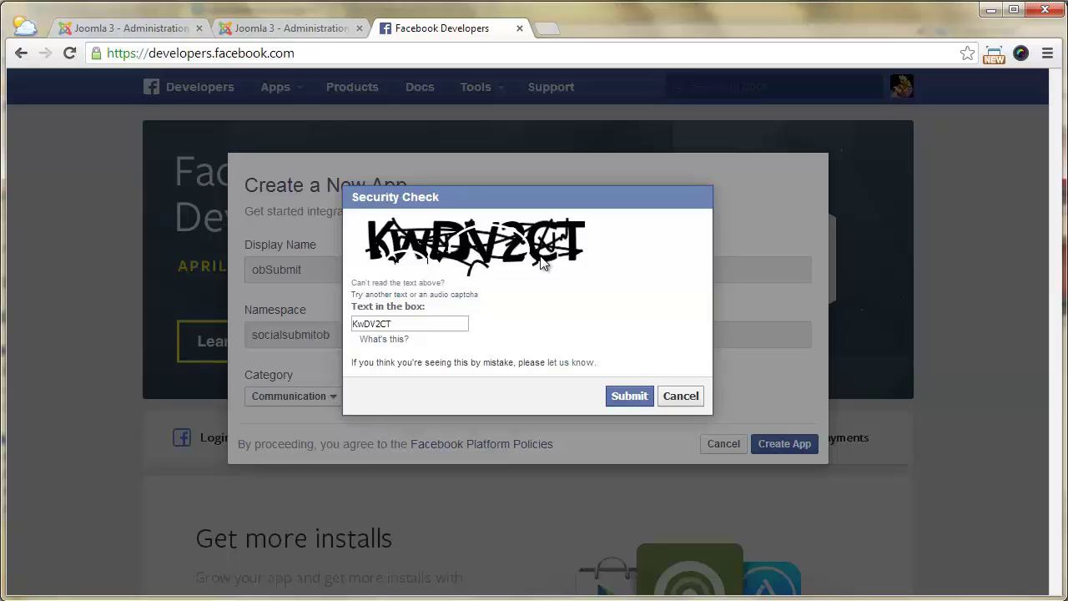
left_click(624, 402)
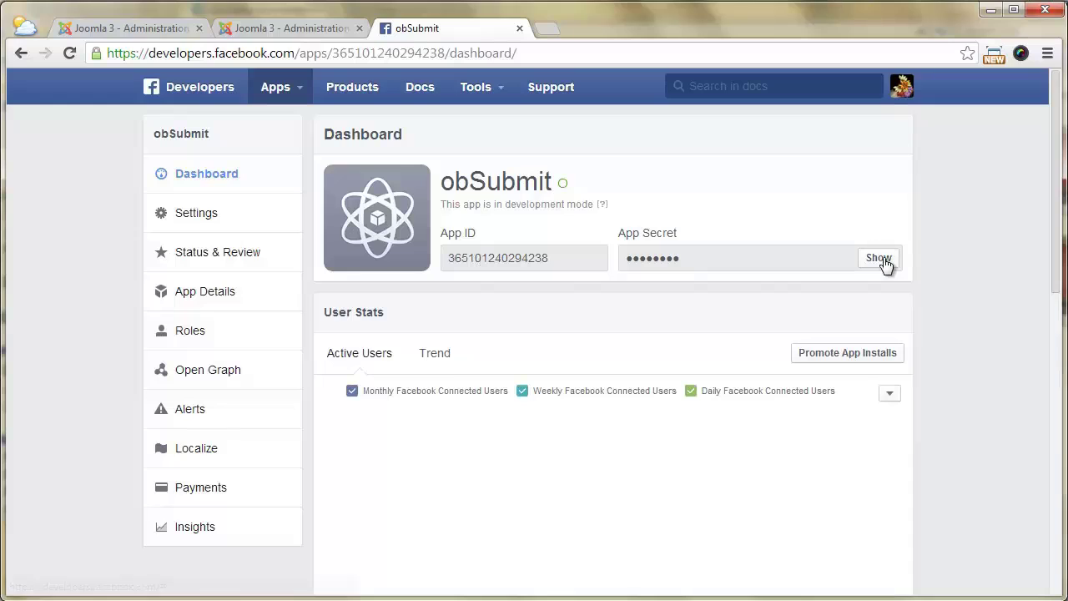
Step: Reveal the app secret on the obSubmit dashboard and add the Website platform in the app's settings
left_click(881, 259)
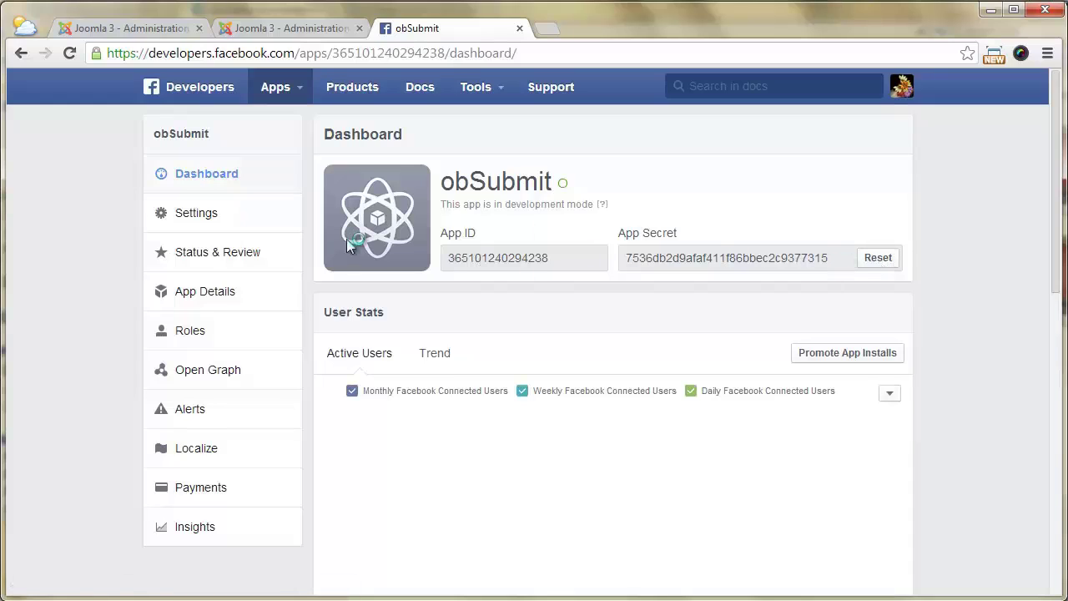
left_click(210, 214)
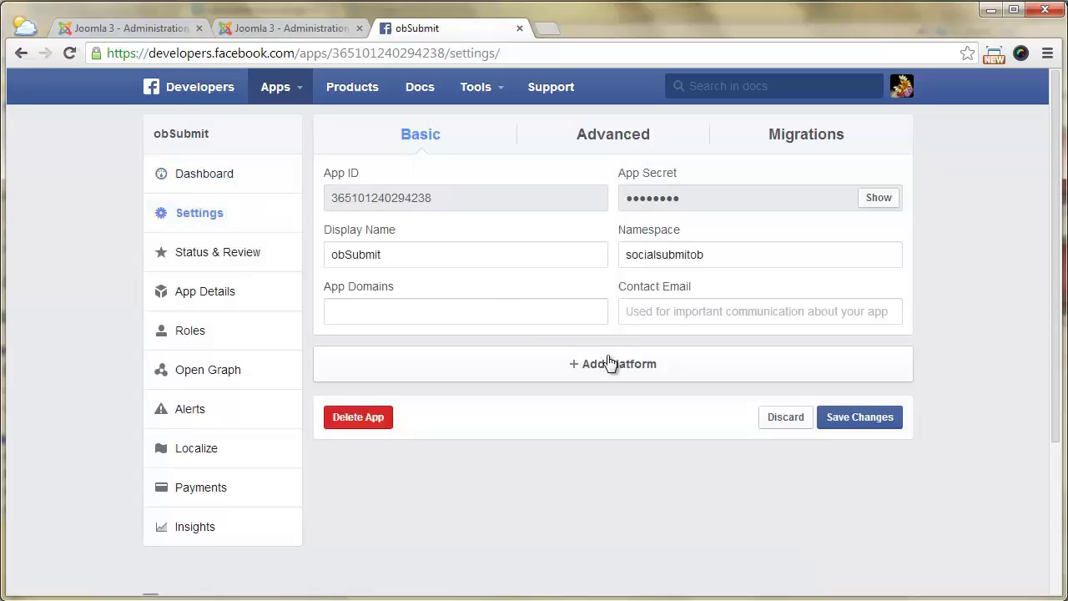
left_click(625, 370)
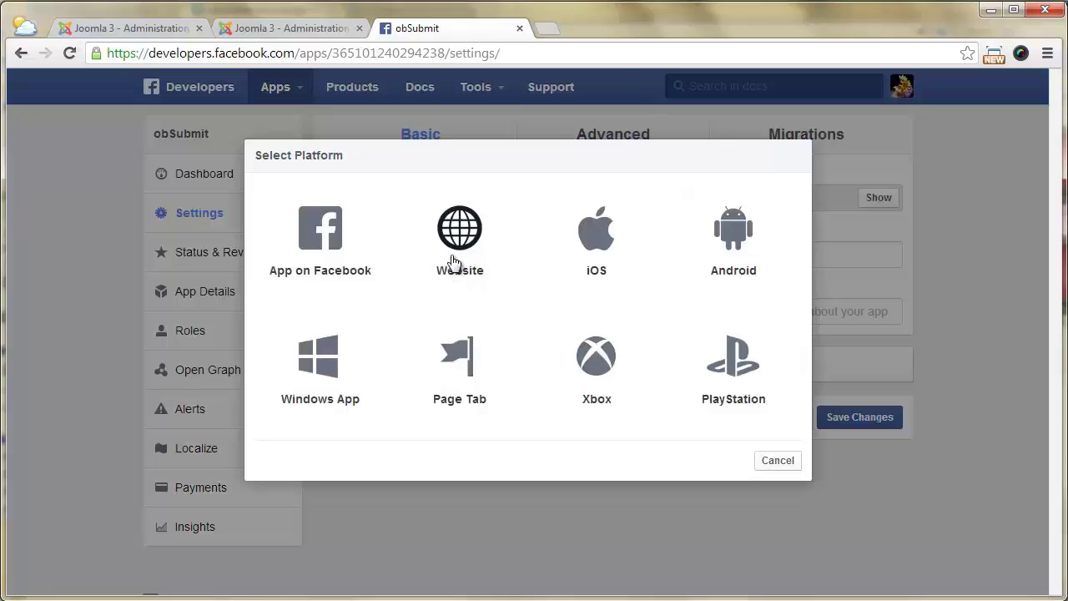
left_click(461, 232)
scroll(460, 234, "down", 1)
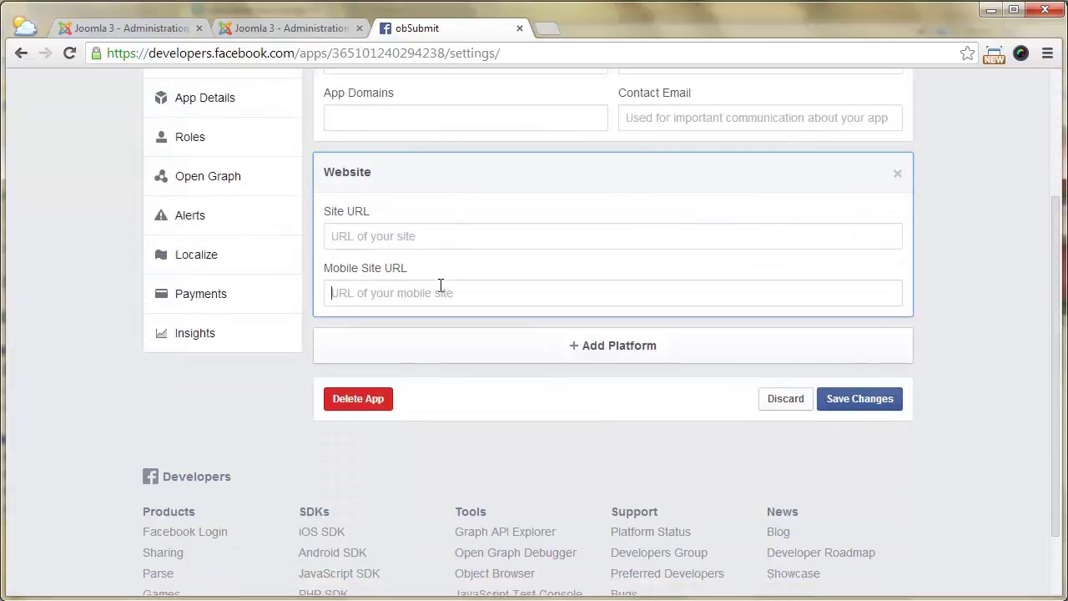
Step: Copy the domain test.phonglo.com from the Joomla page's address into the app's Site URL and Mobile Site URL
left_click(238, 30)
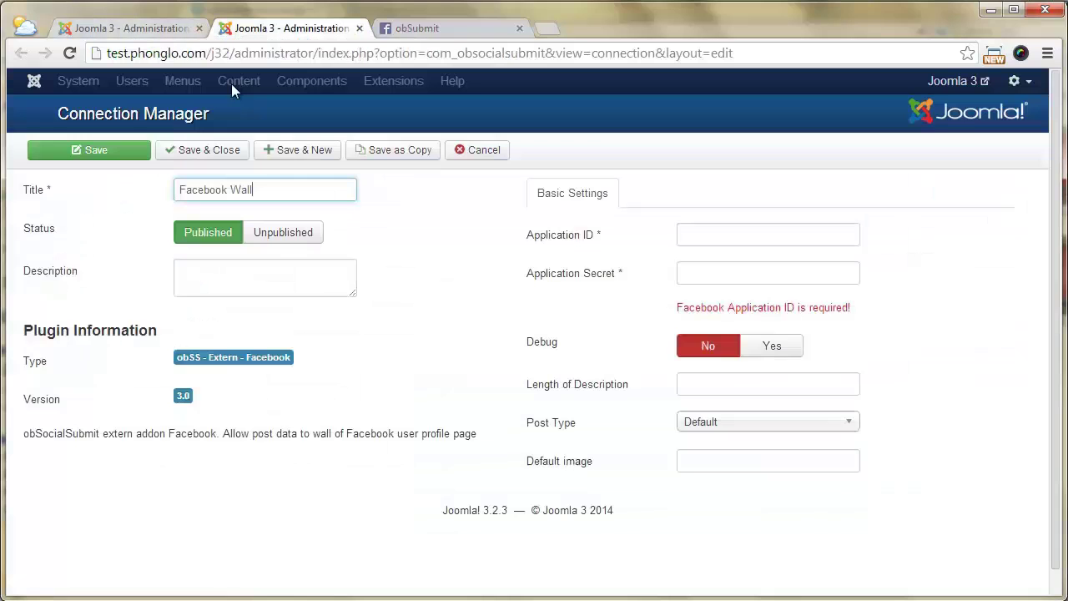
left_click_drag(207, 53, 105, 54)
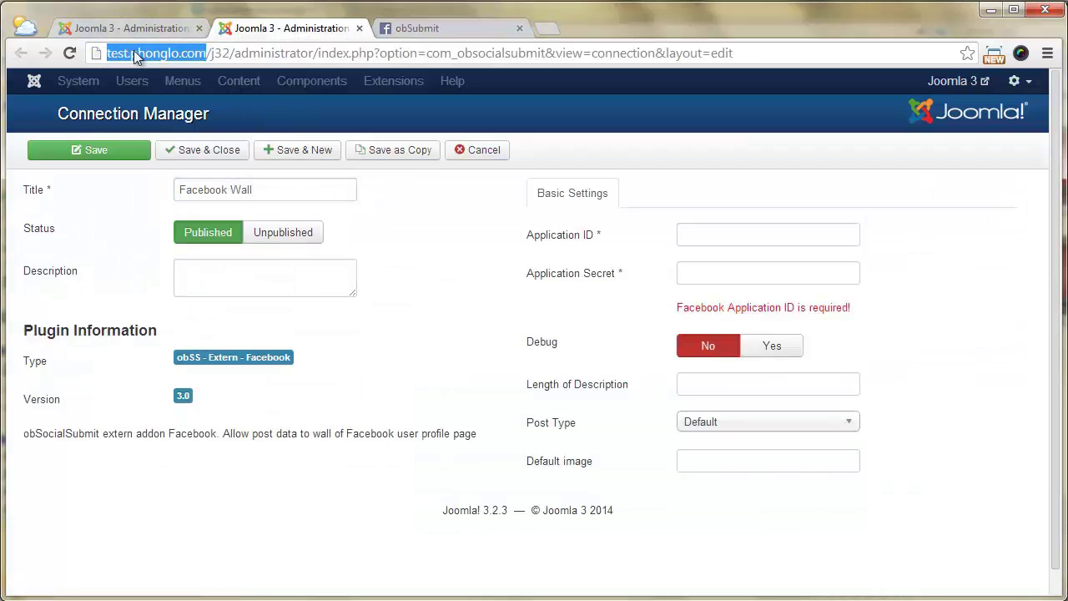
right_click(146, 53)
left_click(173, 109)
left_click(417, 28)
right_click(380, 235)
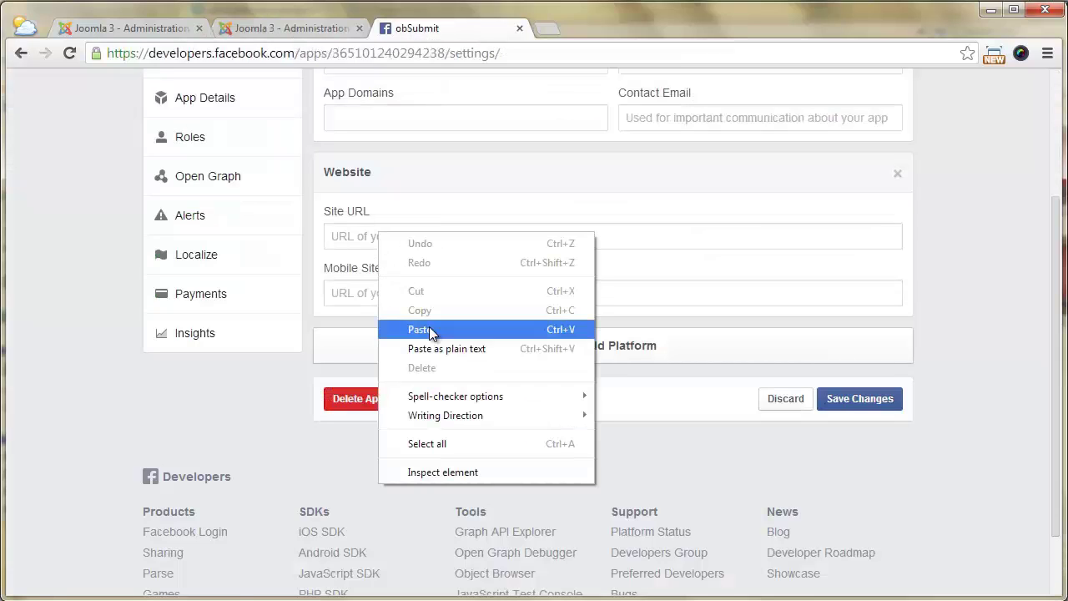
left_click(422, 331)
left_click(393, 292)
right_click(416, 292)
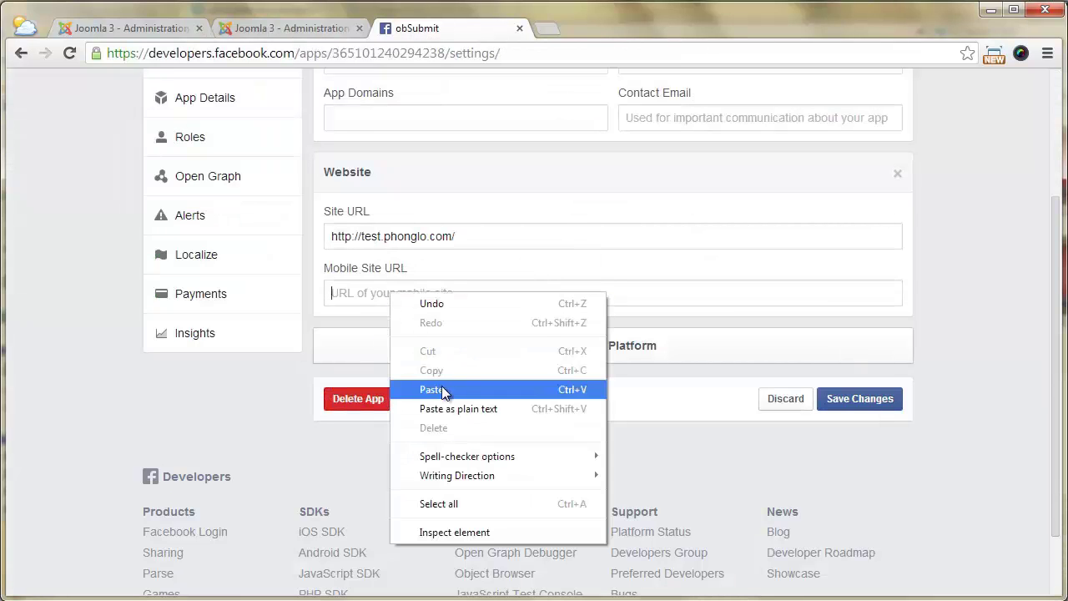
left_click(437, 386)
Step: Remove the trailing slash from the Site URL and Mobile Site URL, and save the app settings
left_click(500, 236)
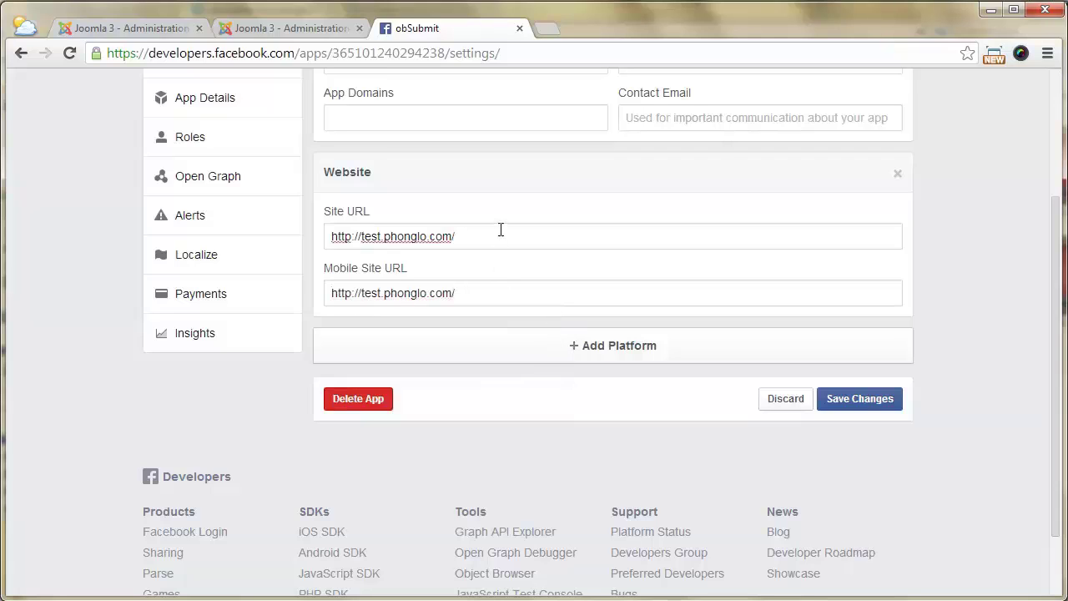
left_click(484, 288)
key("BackSpace")
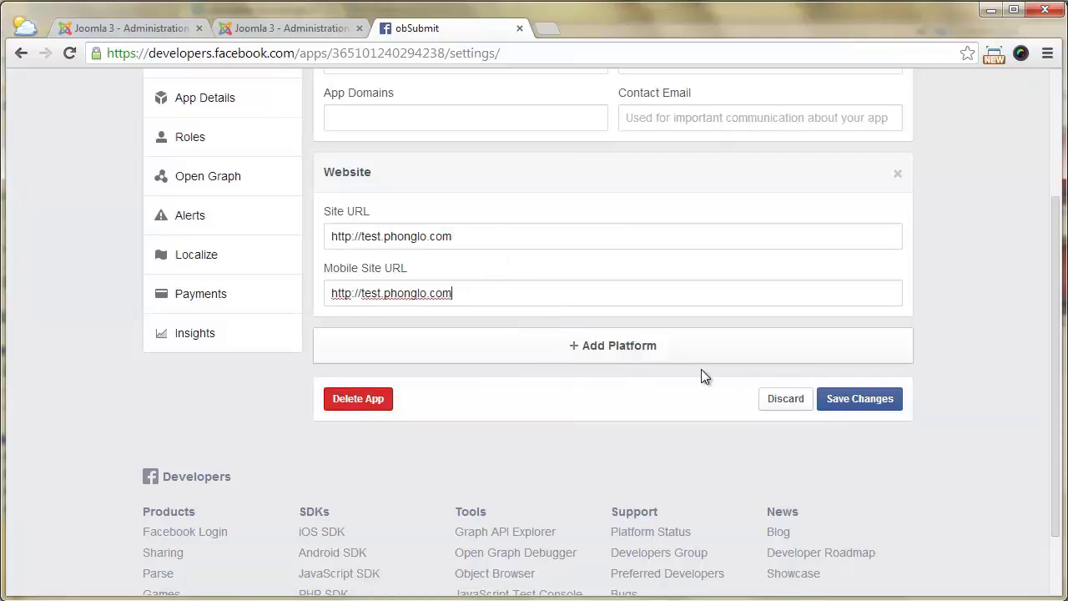
left_click(866, 401)
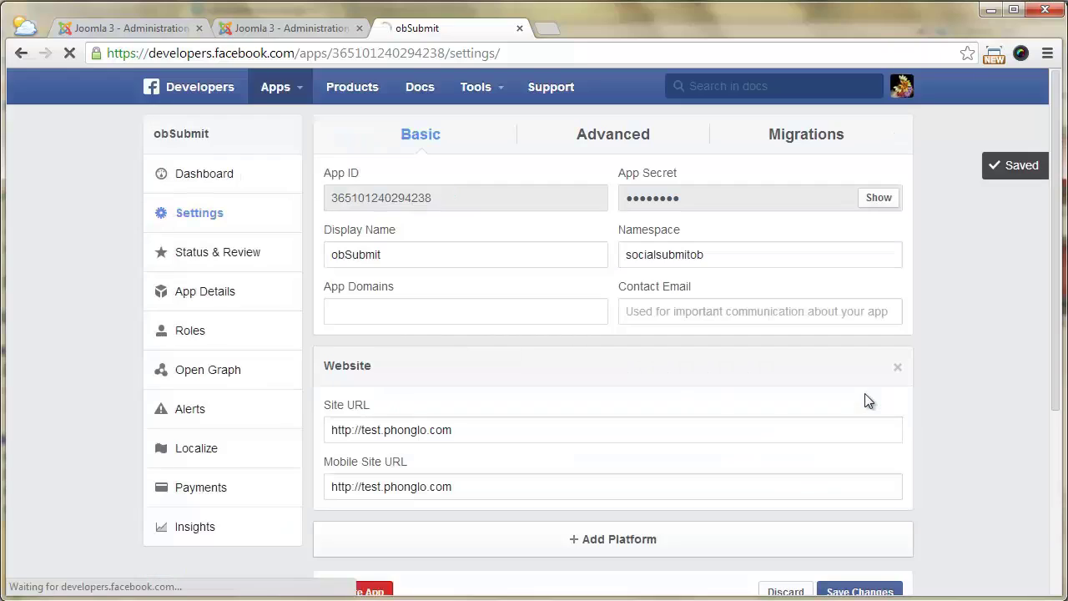
Step: Reveal the app secret in the app settings and copy the app ID into the Joomla connection's Application ID
left_click(876, 202)
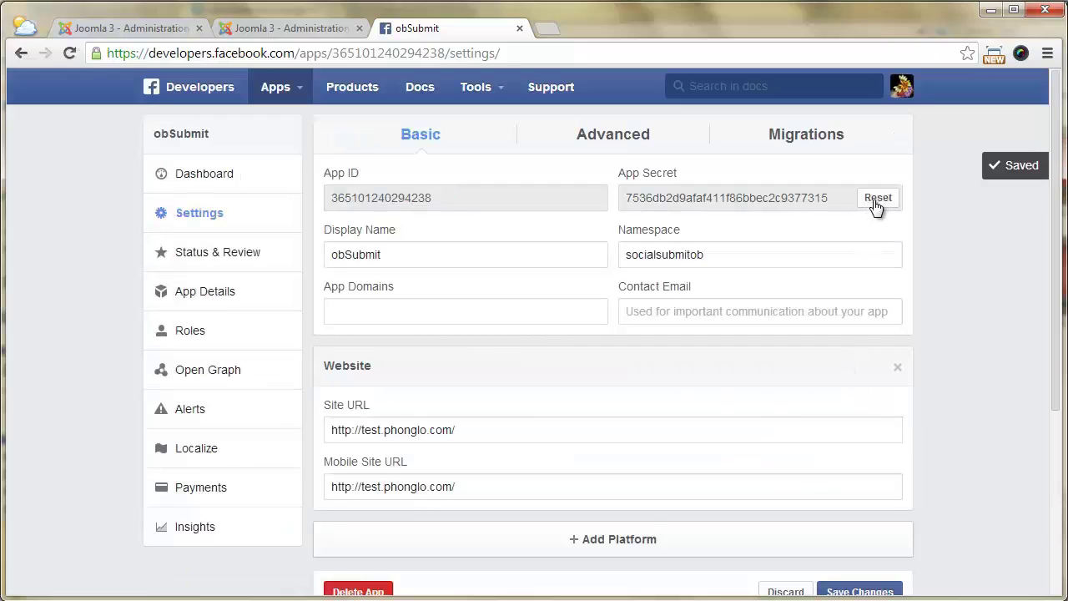
left_click_drag(451, 197, 332, 202)
right_click(332, 203)
left_click(361, 207)
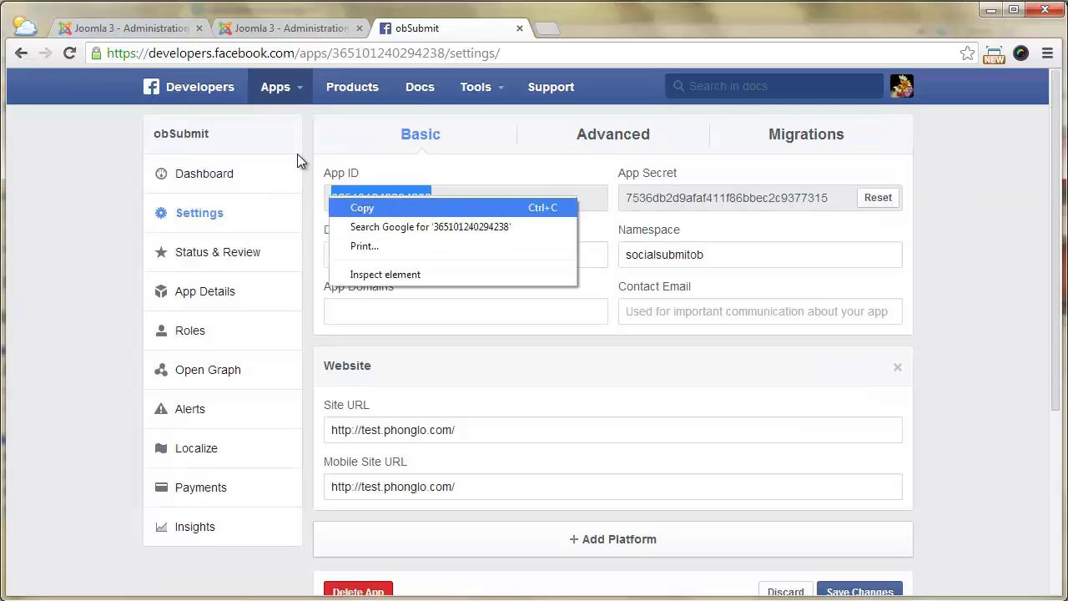
left_click(223, 32)
left_click(759, 239)
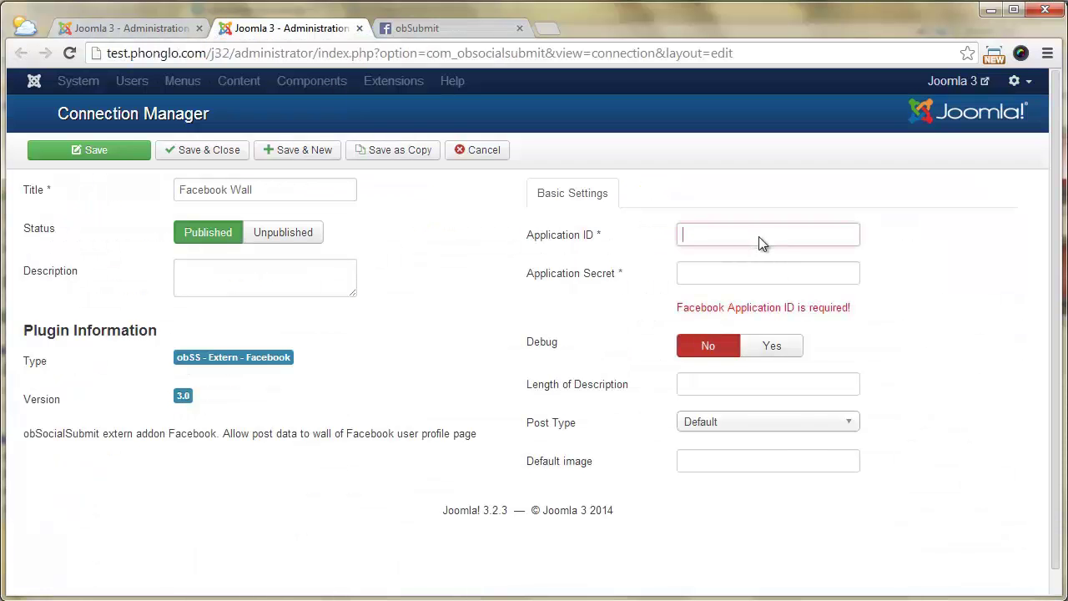
right_click(755, 237)
left_click(795, 331)
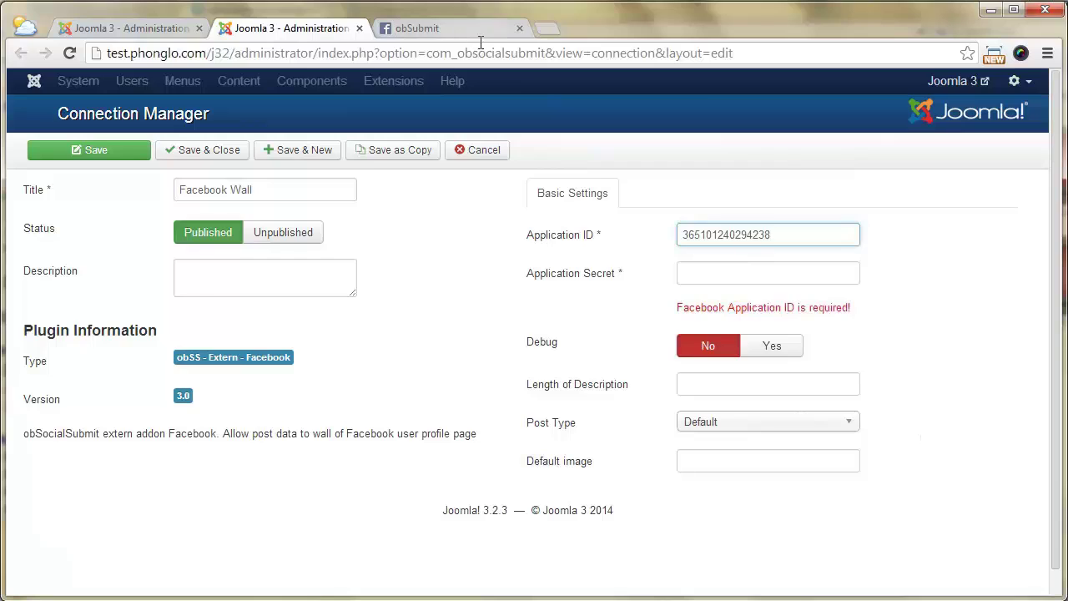
Step: Copy the Facebook app secret into the Joomla connection's Application Secret and save the connection
left_click(481, 32)
left_click_drag(826, 198, 627, 201)
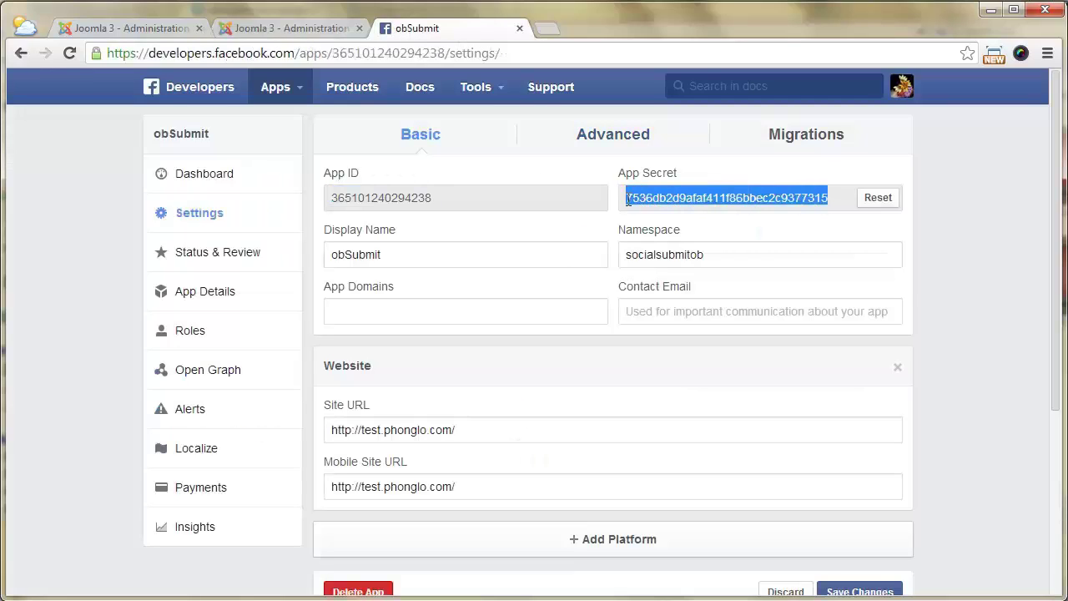
right_click(627, 200)
left_click(664, 214)
left_click(258, 31)
right_click(740, 270)
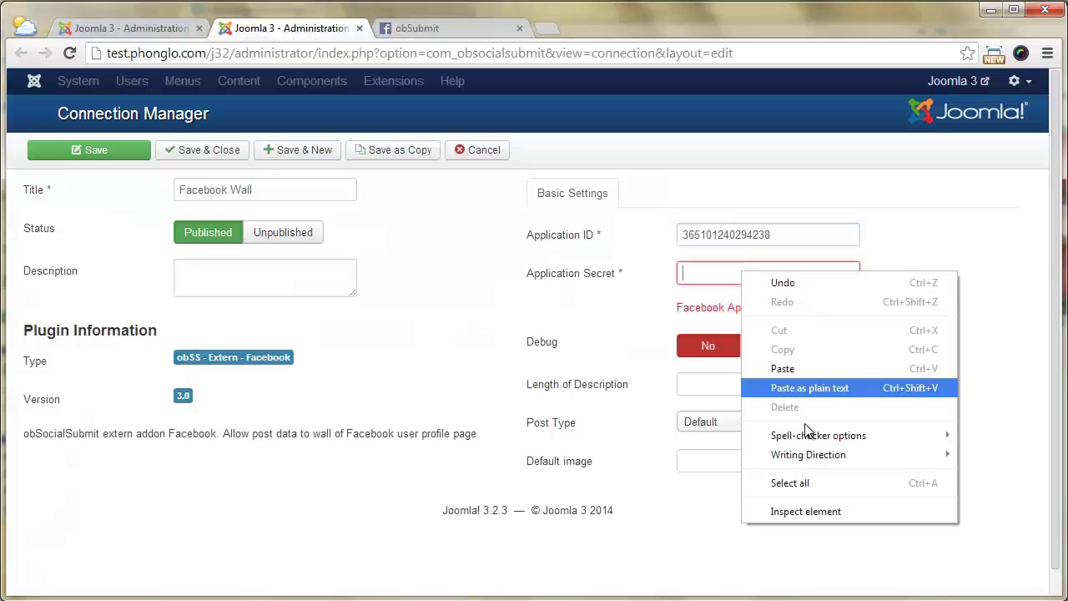
left_click(794, 369)
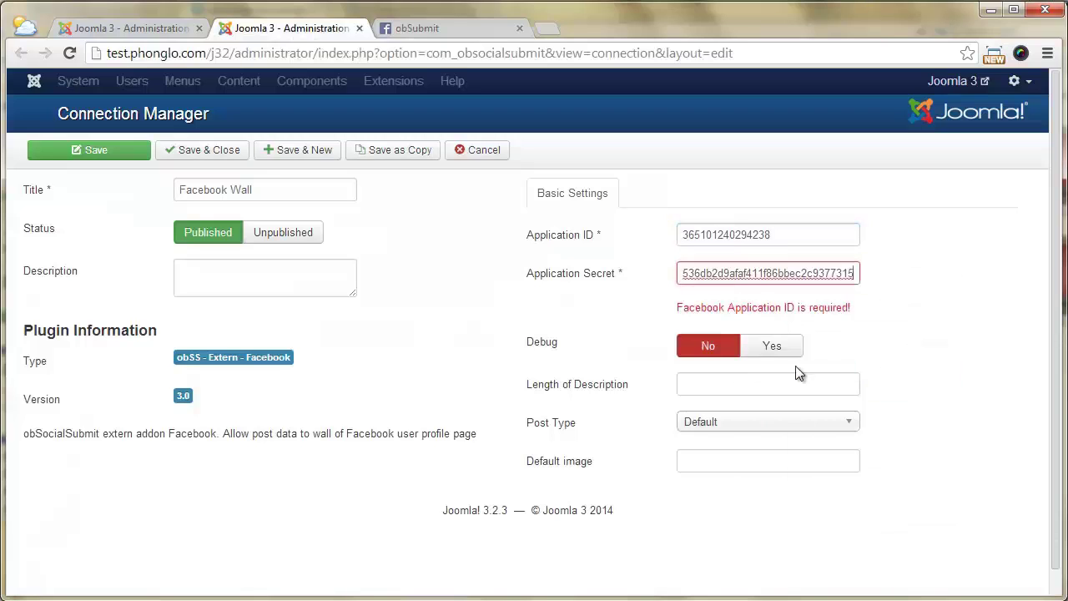
left_click(95, 150)
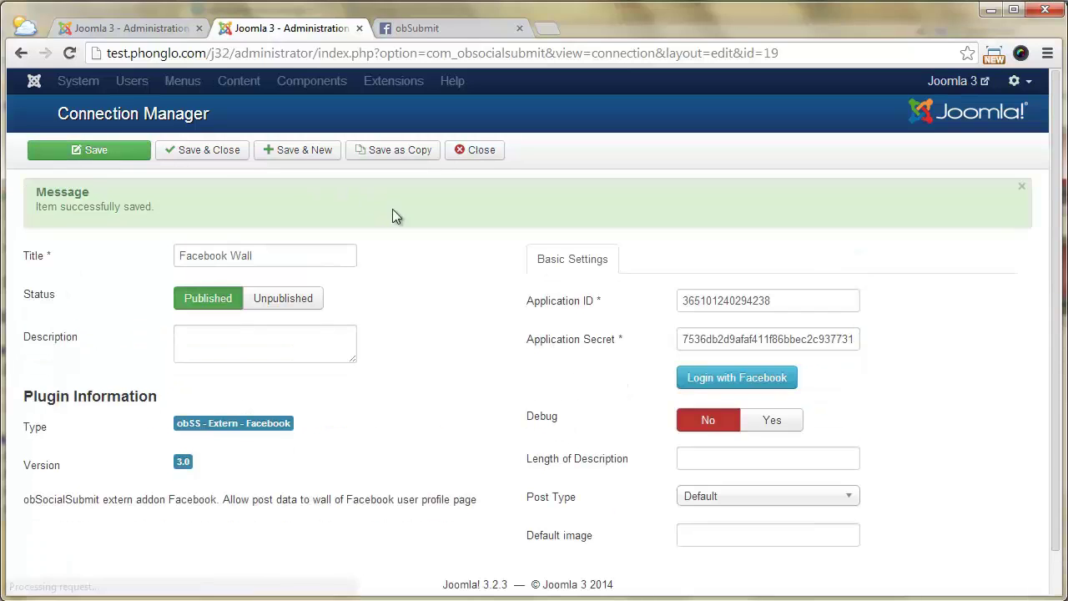
Step: Log the connection in with Facebook and allow obSubmit to receive the public profile, friend list and News Feed
left_click(739, 380)
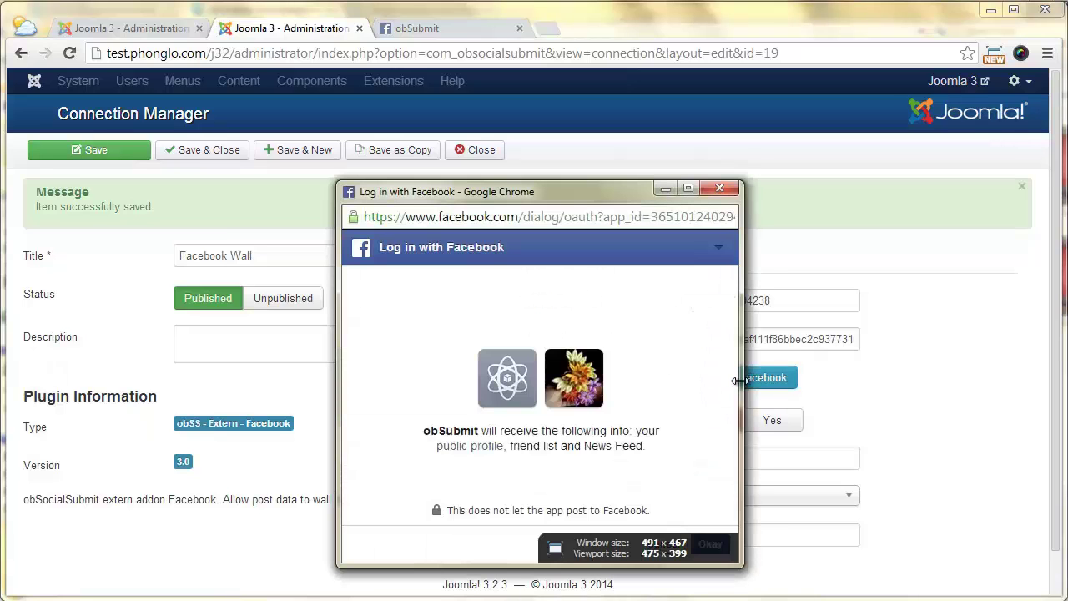
left_click_drag(607, 197, 545, 90)
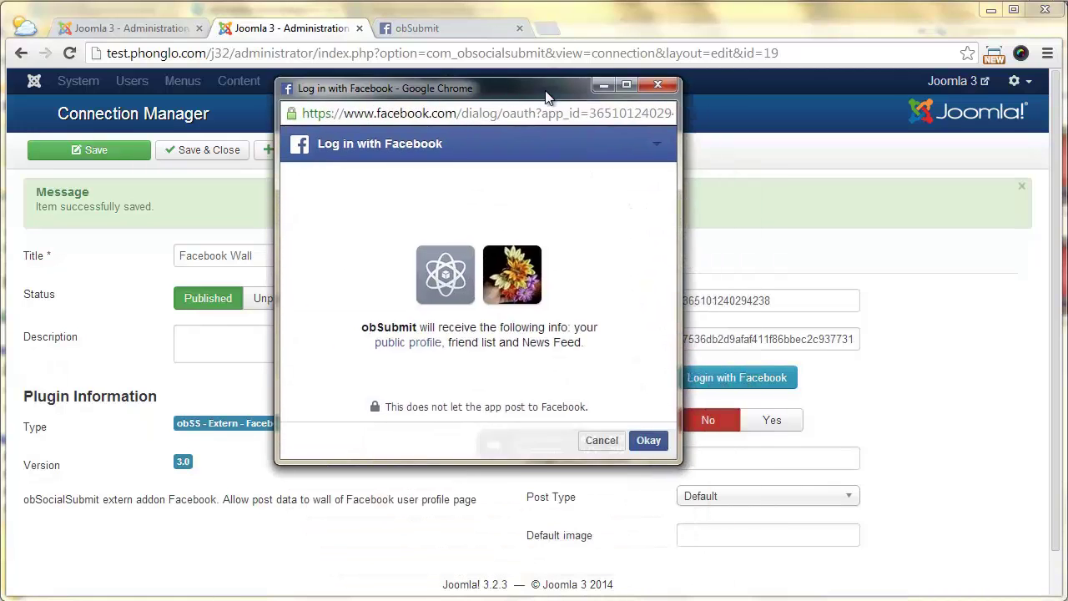
left_click(648, 437)
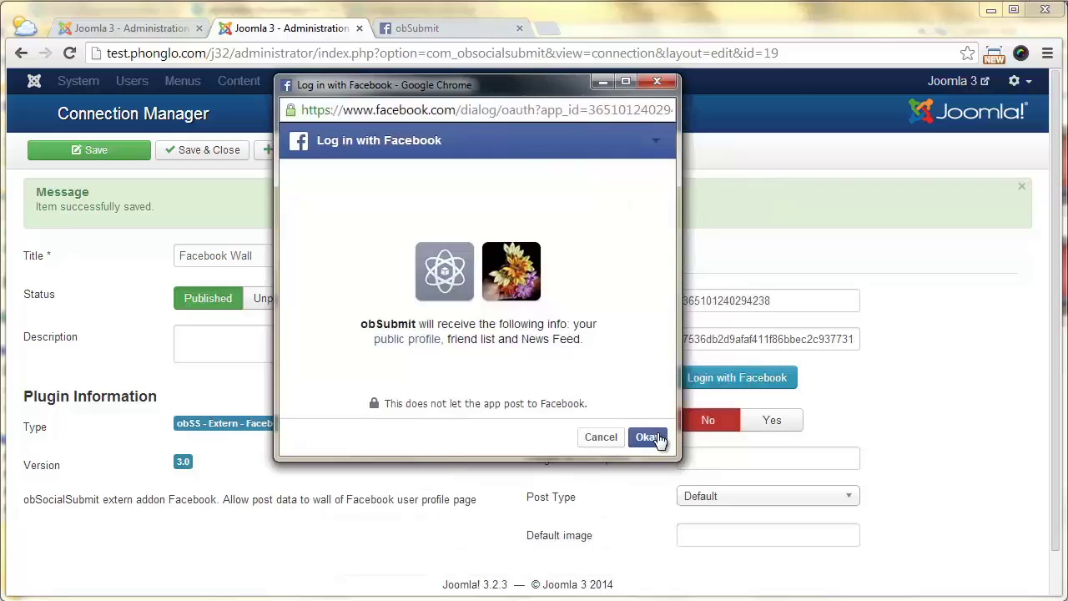
Step: Finish authorizing obSubmit, and save and close the Facebook Wall connection with a Length of Description of 20
left_click(650, 438)
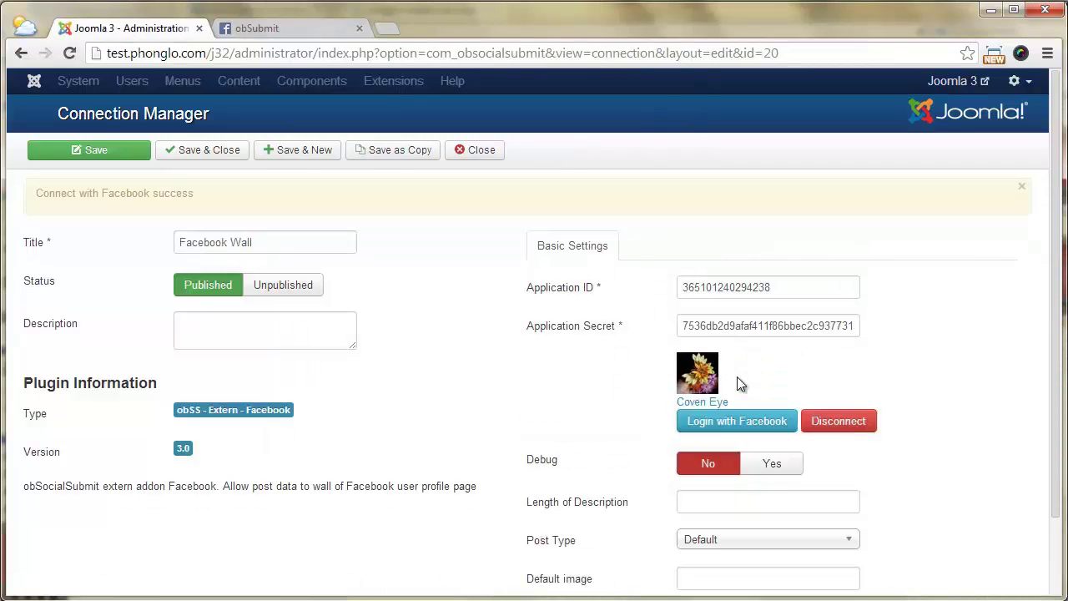
scroll(737, 376, "down", 2)
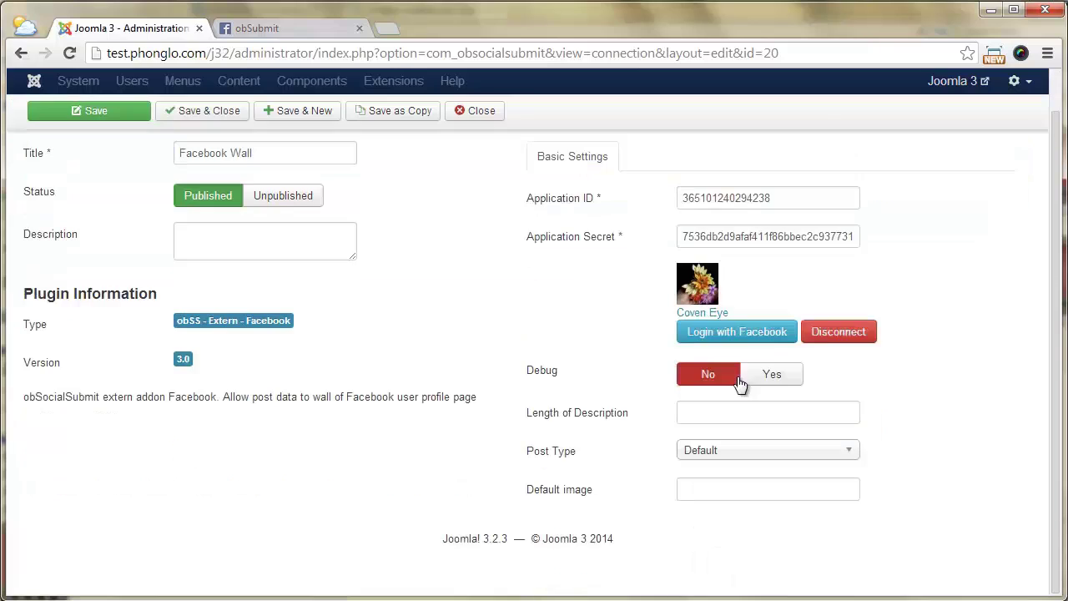
left_click(726, 419)
type("20")
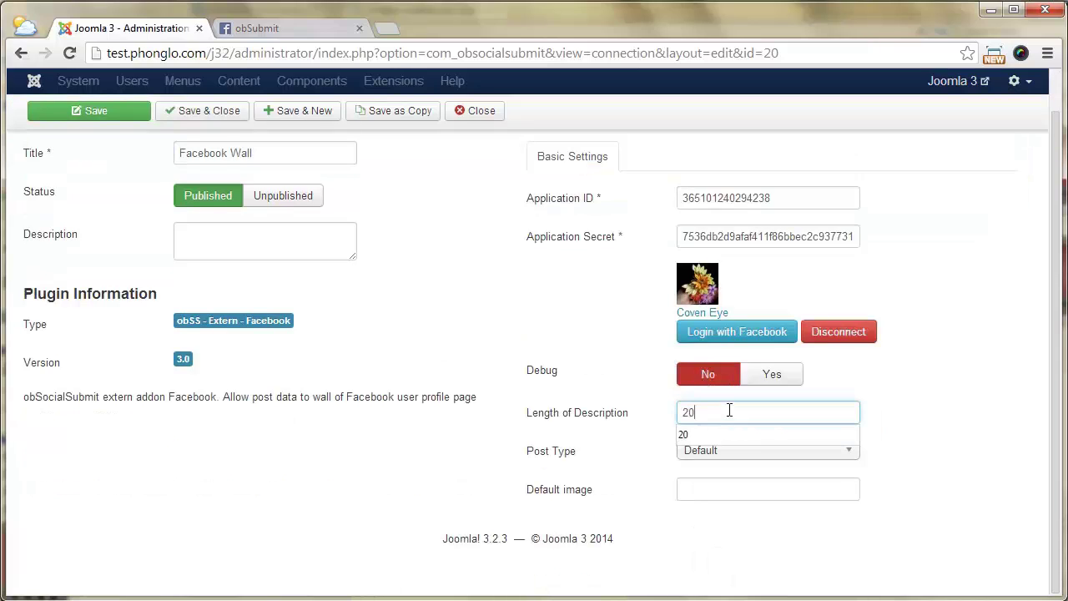
left_click(605, 466)
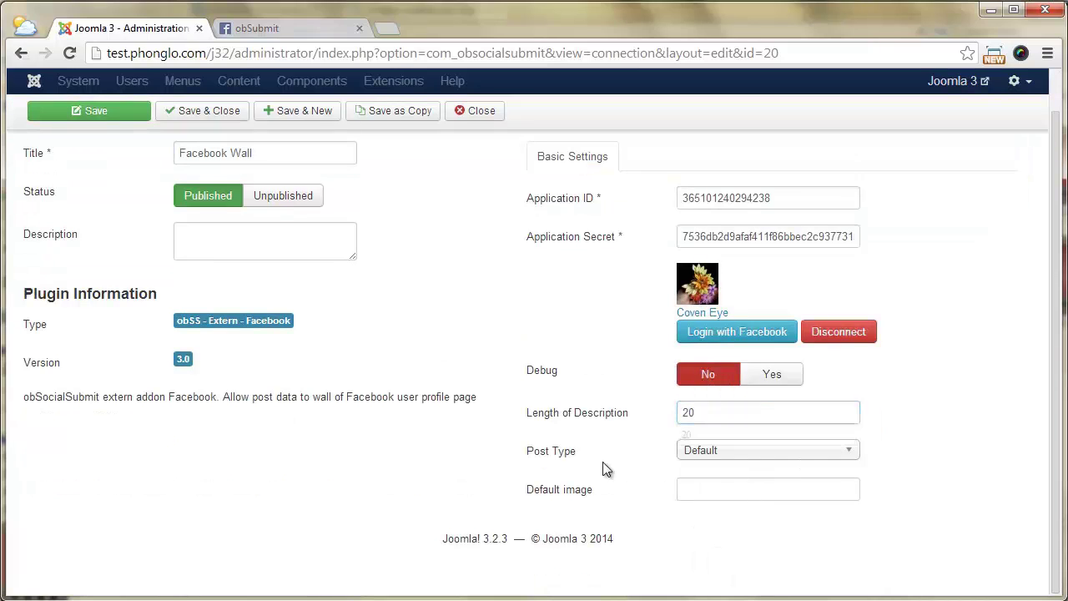
scroll(603, 460, "up", 2)
left_click(80, 156)
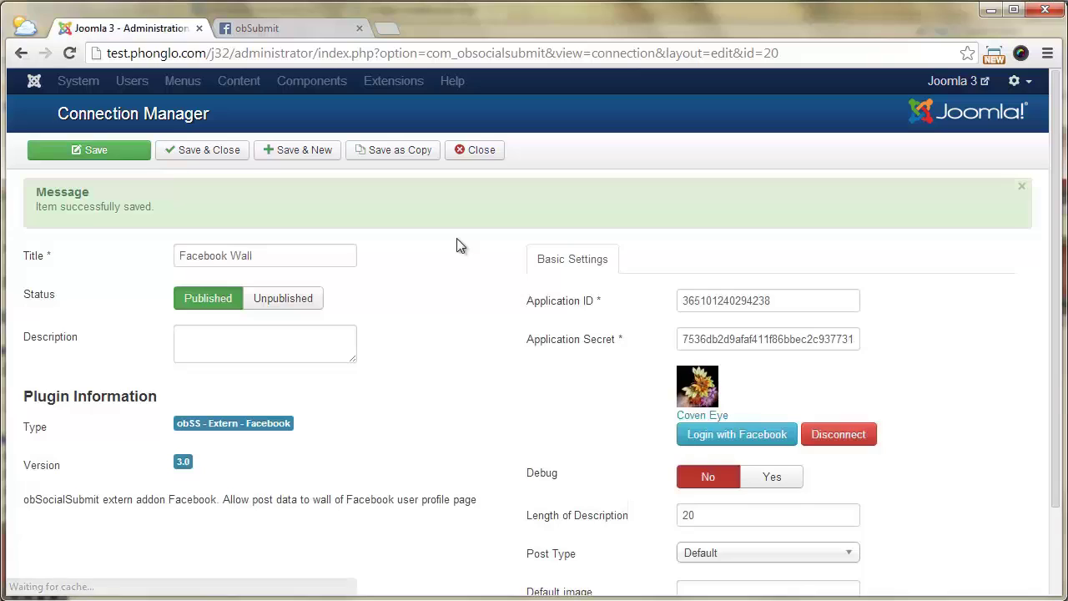
left_click(474, 150)
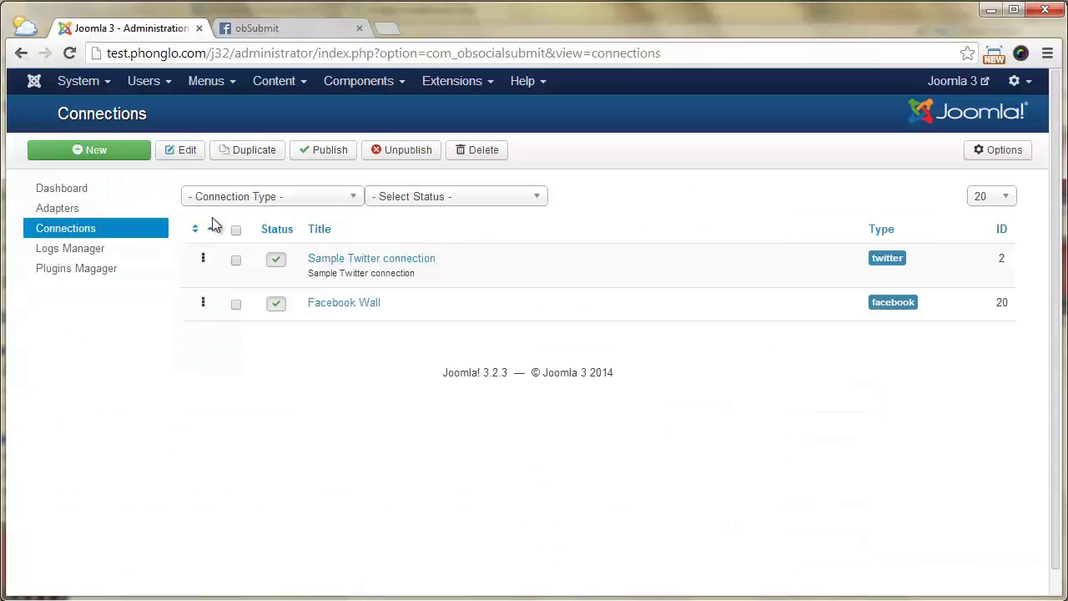
Step: From the obSocialSubmit dashboard, post "Test posting on my facebook wall" to Facebook Wall only, excluding the Sample Twitter connection
left_click(72, 188)
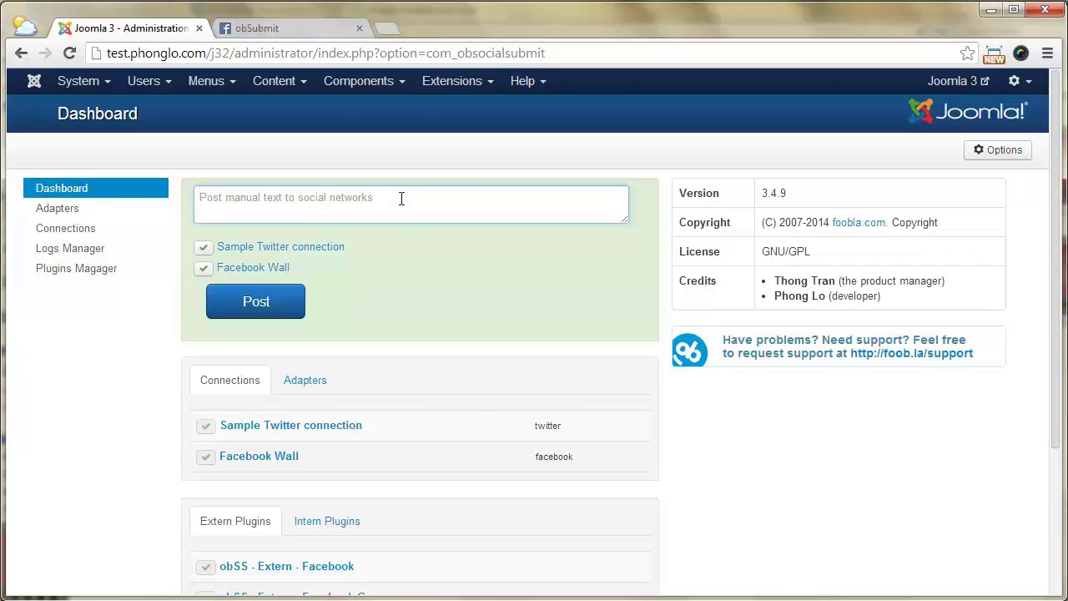
left_click(402, 198)
type("Test posting on my facebook wall")
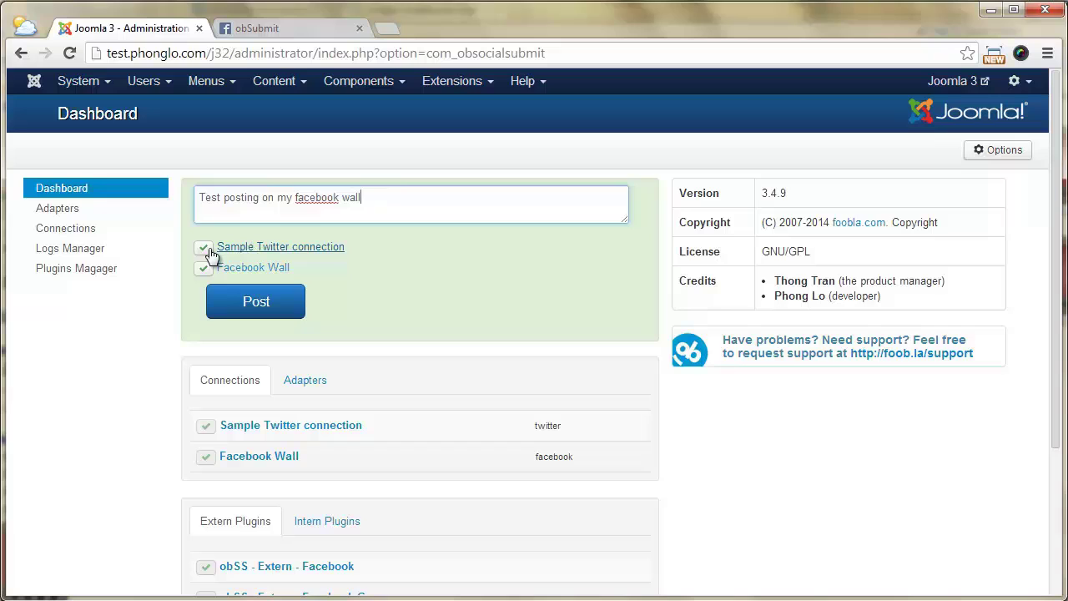
left_click(203, 247)
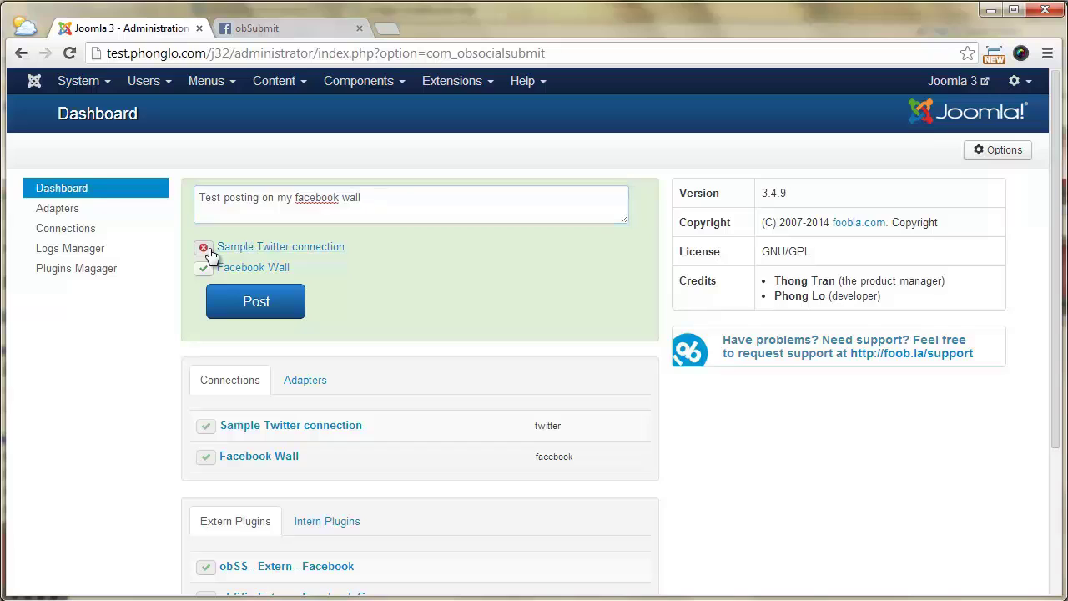
left_click(247, 306)
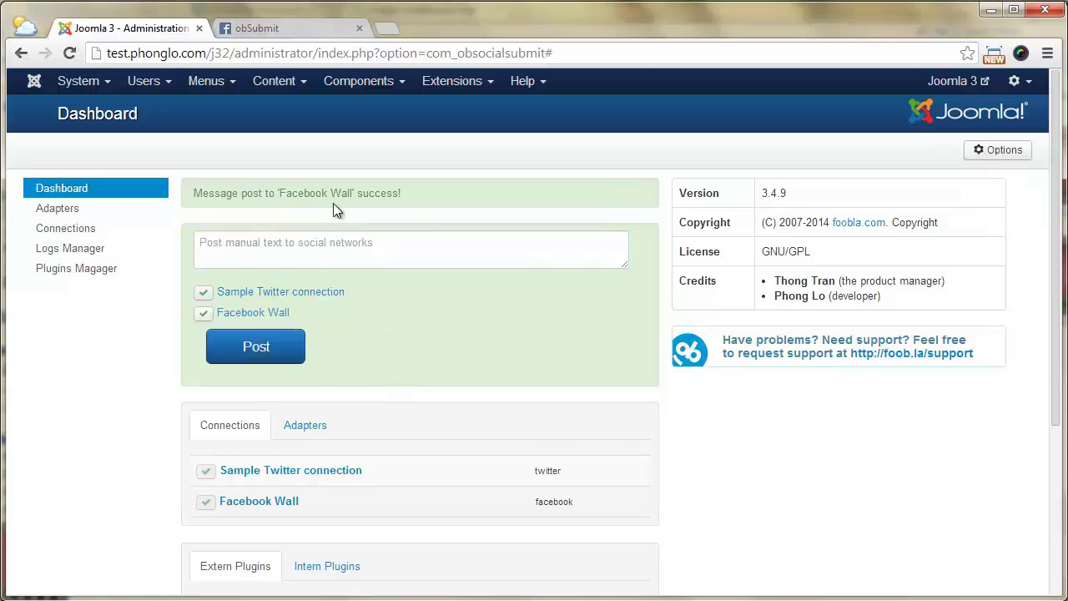
Step: Open the Facebook account's profile in a separate tab and look for the test post on its timeline
left_click(264, 32)
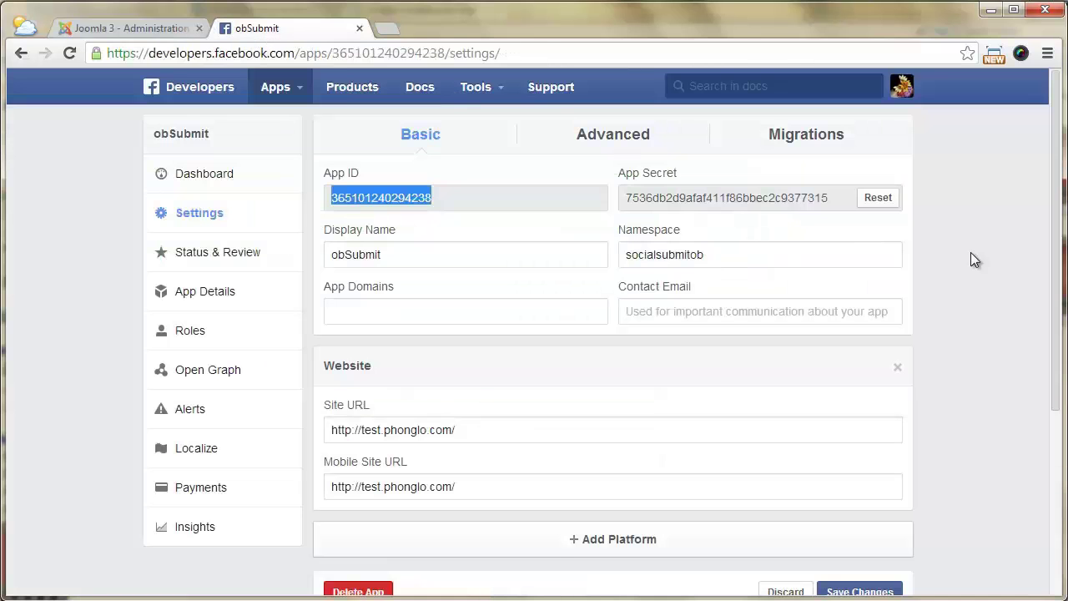
left_click(905, 96)
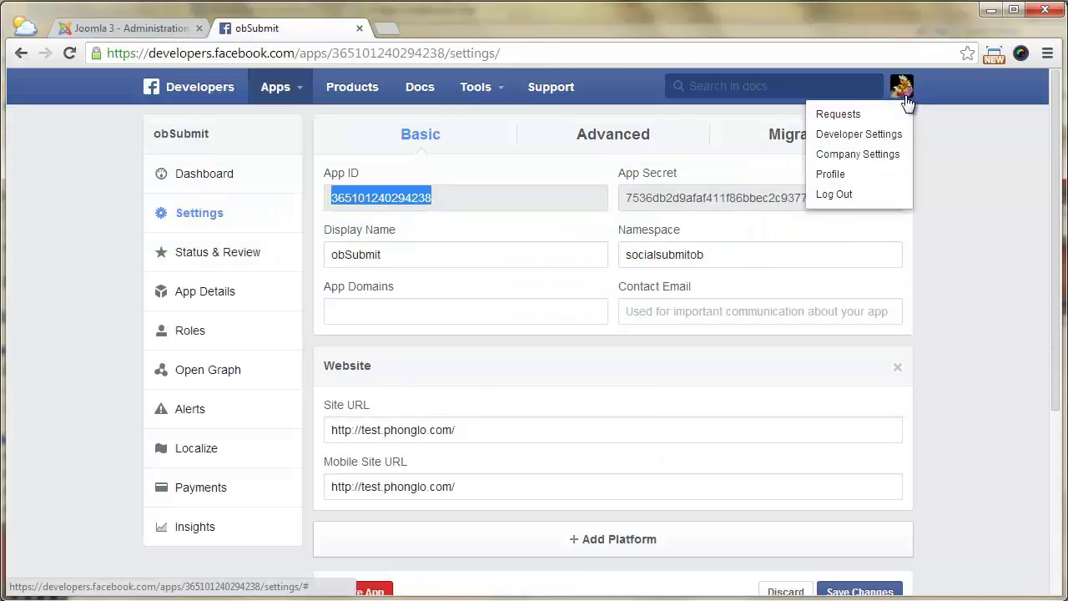
right_click(862, 177)
left_click(922, 186)
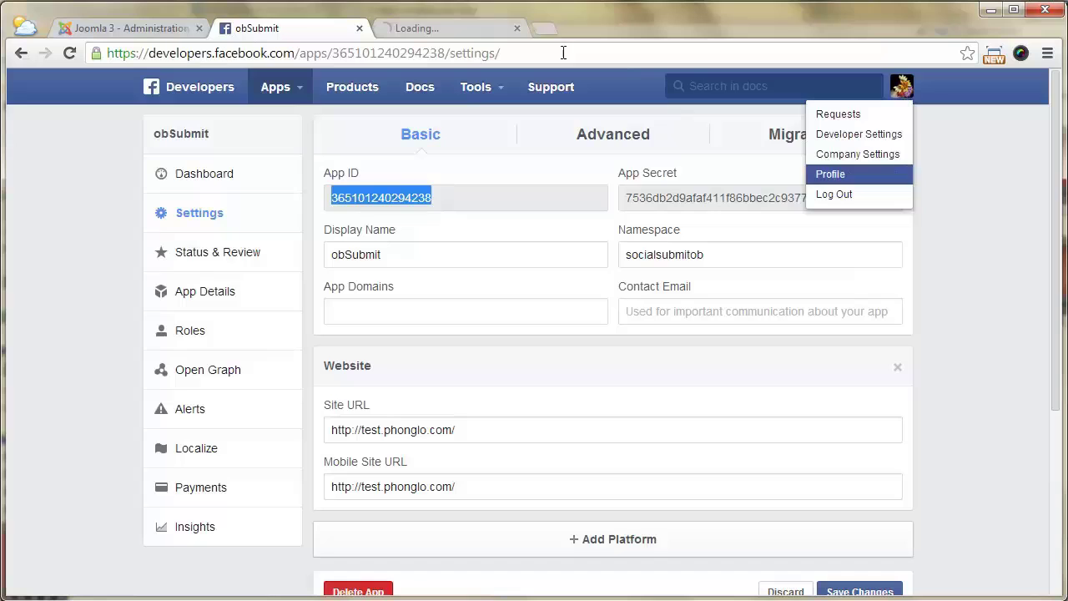
left_click(482, 28)
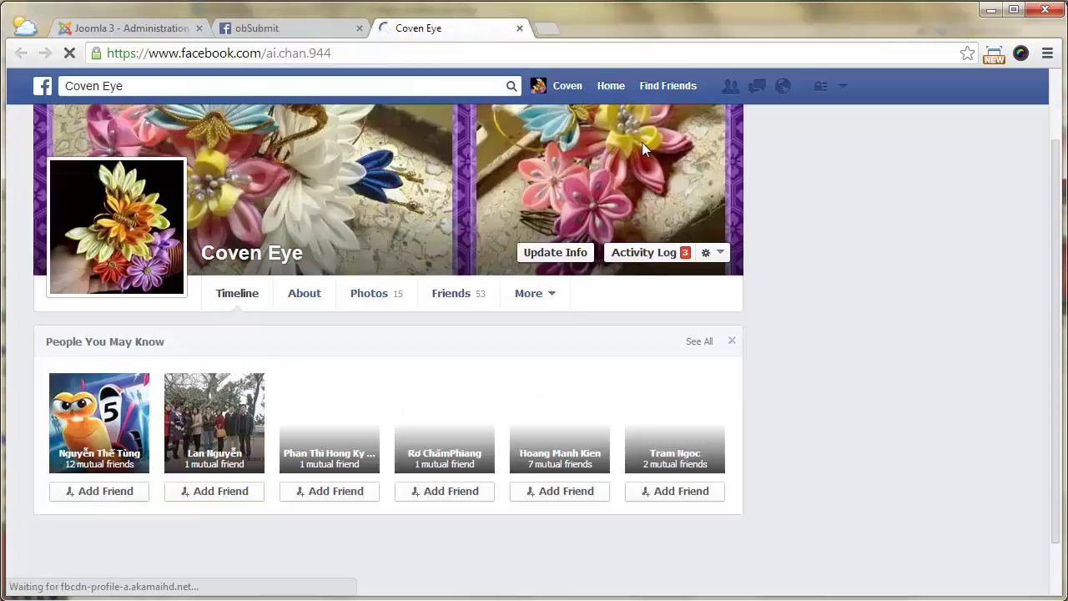
scroll(828, 290, "down", 3)
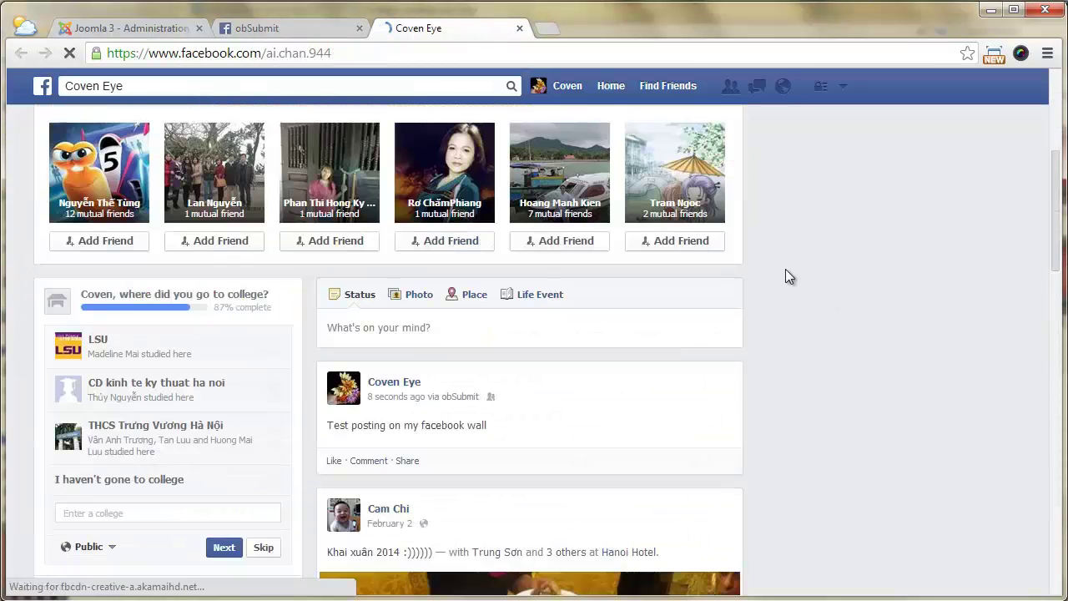
scroll(757, 295, "down", 2)
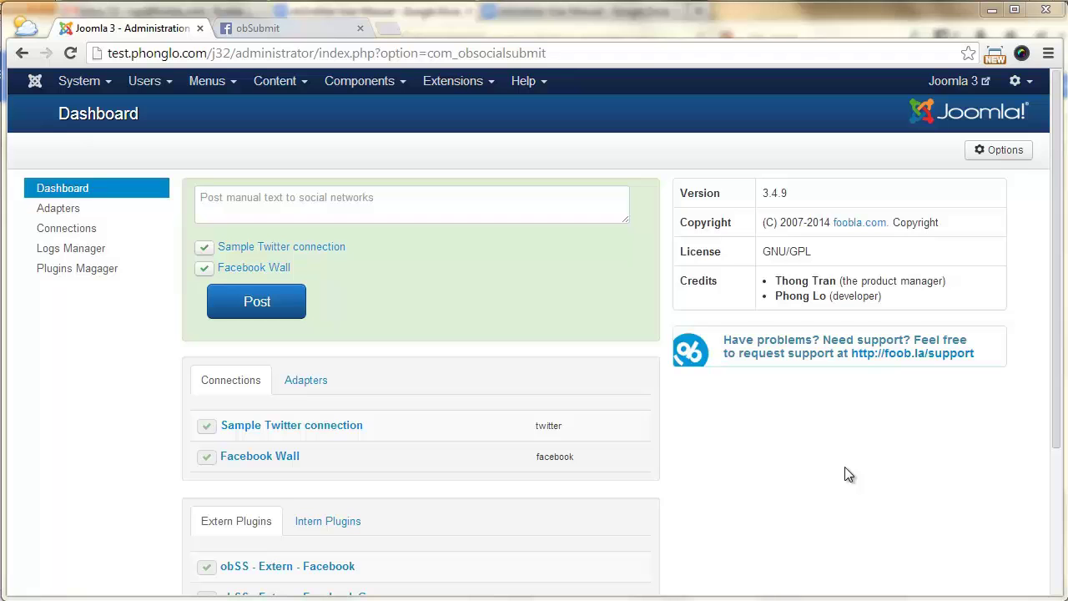
Step: Start a new connection of type obSS - Extern - Facebook Pages in a separate browser tab
left_click(65, 232)
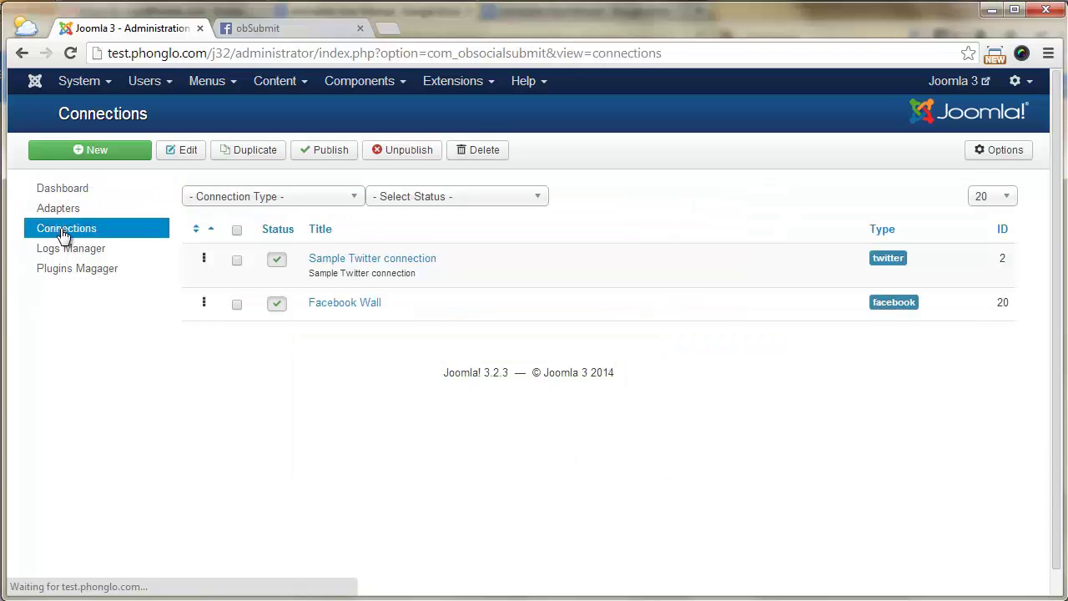
left_click(80, 159)
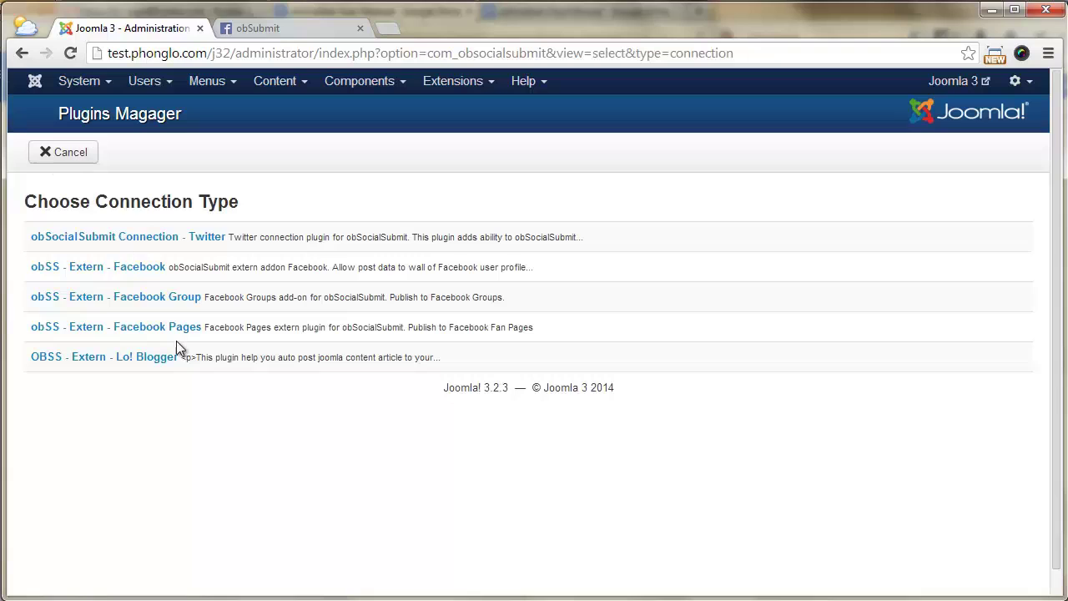
right_click(143, 332)
left_click(210, 199)
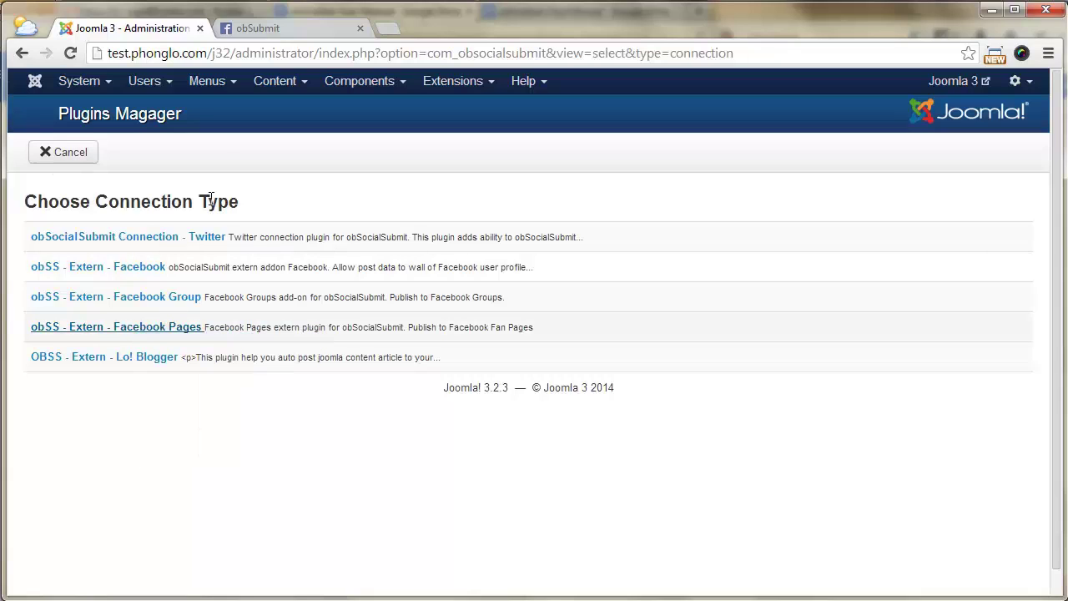
left_click(261, 21)
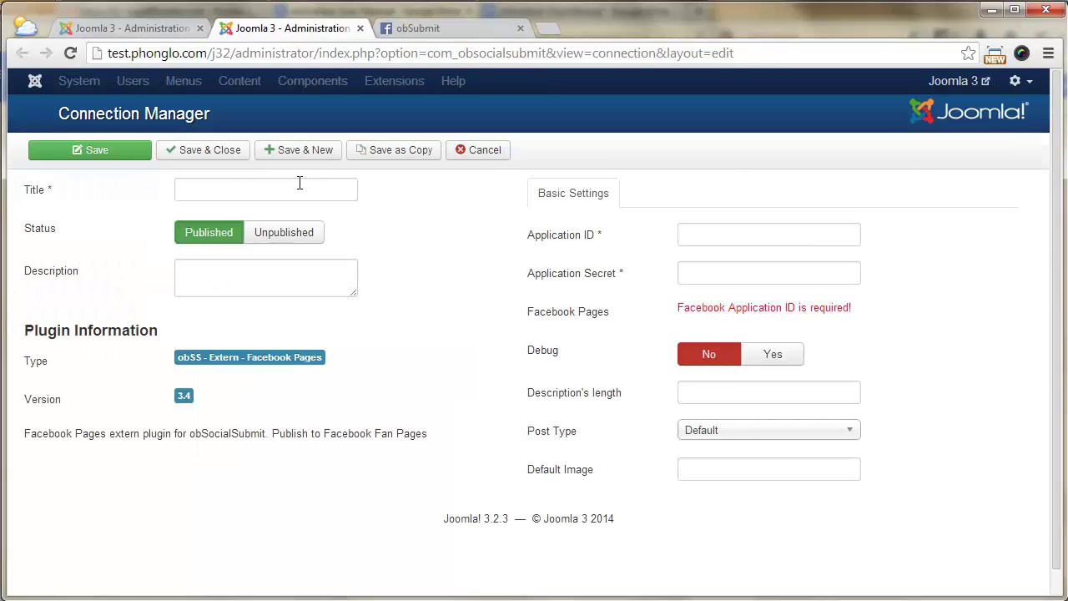
Step: Title the new connection "Facebook Pages" and describe it as "Post on Facebook Fanpages"
left_click(299, 189)
type("Facebo")
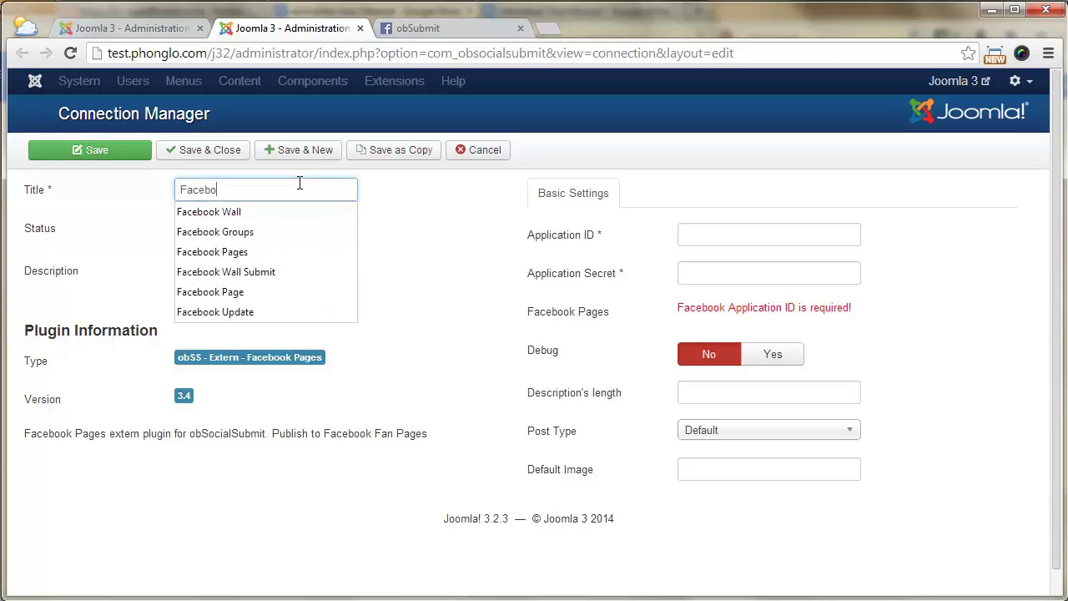
type("ok Pages")
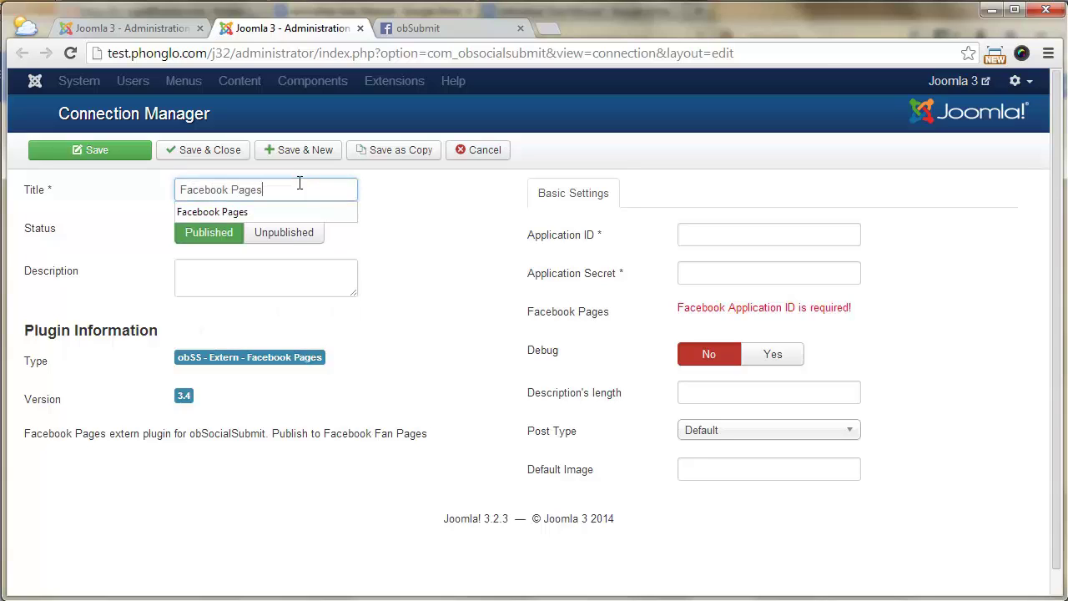
left_click(277, 270)
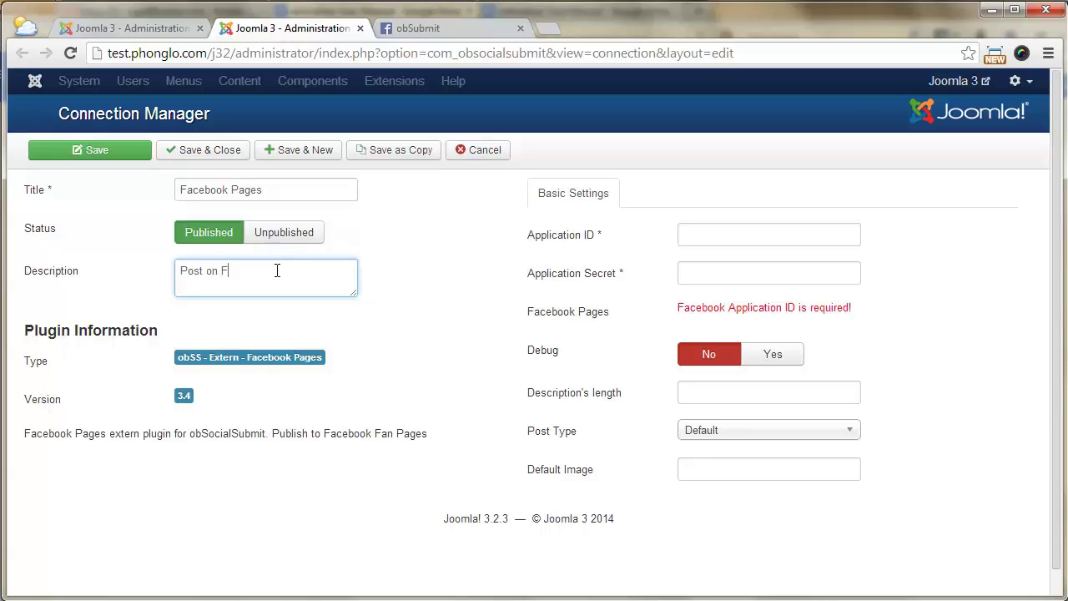
type("Post on Facebook Fanpages")
Step: Copy the app secret from the obSubmit Facebook app settings into the new connection's Application Secret
left_click(505, 30)
left_click_drag(829, 198, 627, 198)
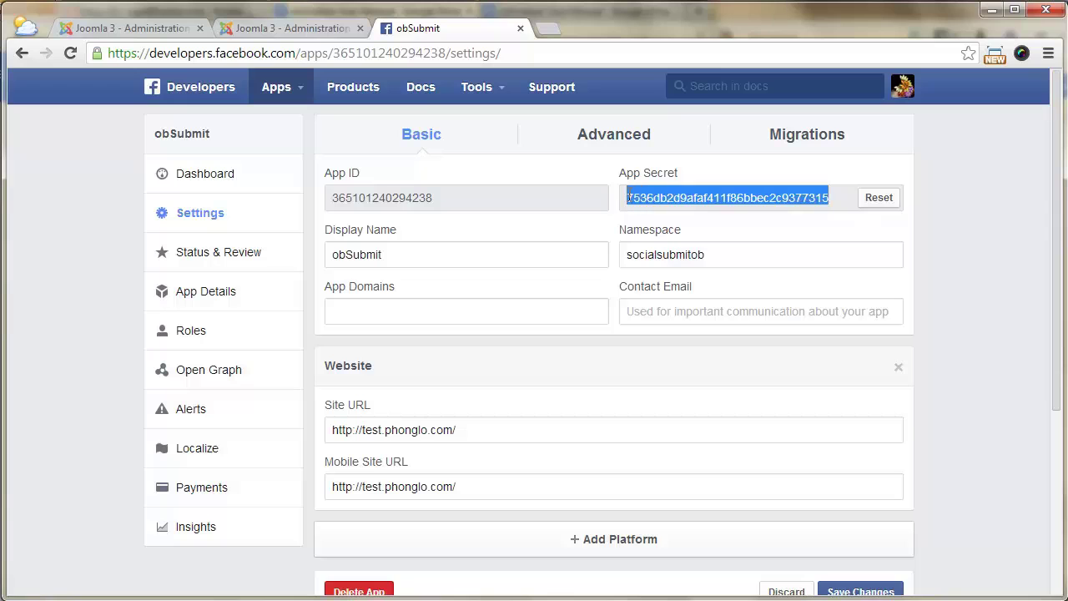
right_click(632, 201)
left_click(642, 212)
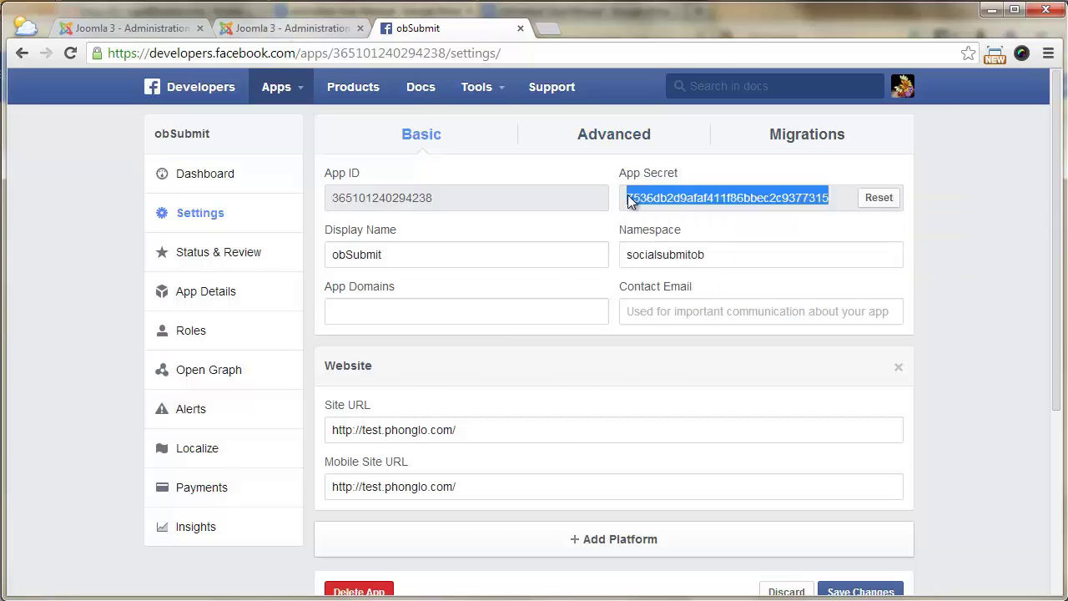
key("ctrl+shift+Tab")
right_click(744, 268)
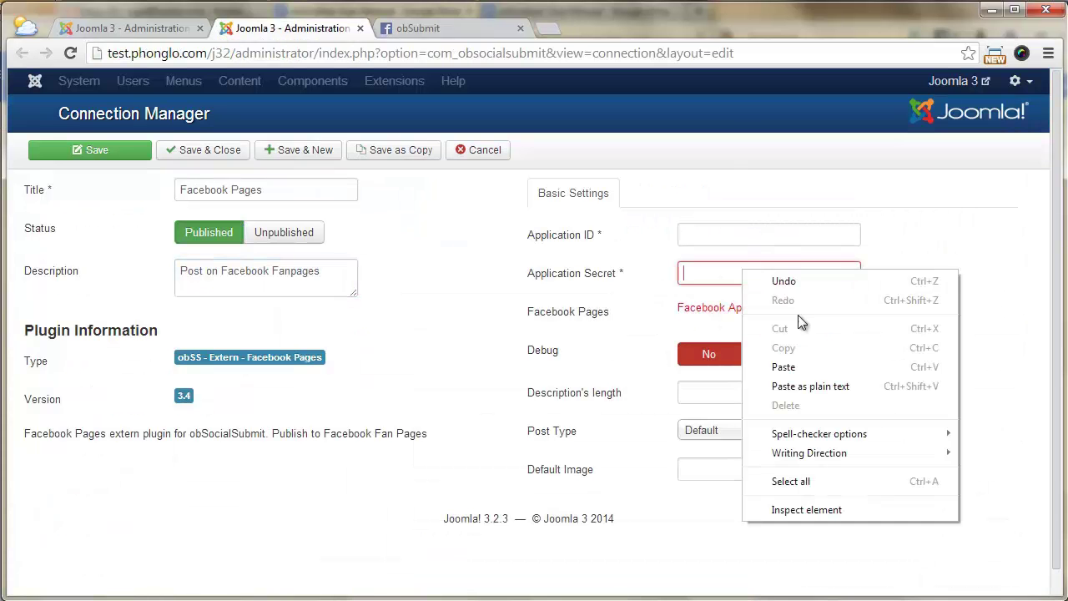
left_click(787, 367)
Step: Copy the app ID from the obSubmit Facebook app settings into the new connection's Application ID
left_click(455, 32)
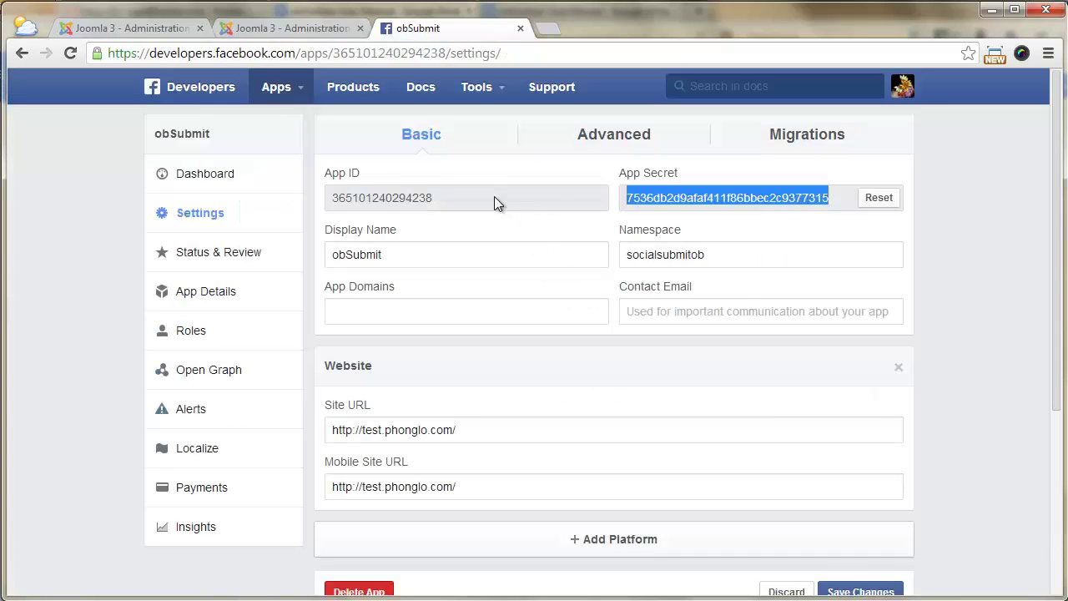
left_click_drag(493, 198, 332, 201)
right_click(335, 203)
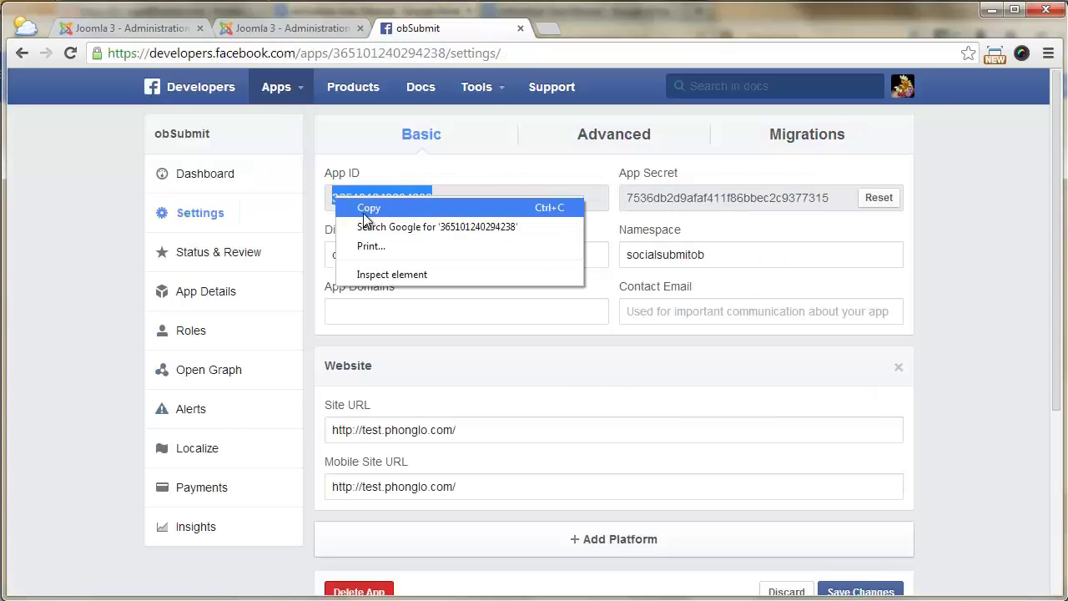
left_click(367, 211)
left_click(334, 31)
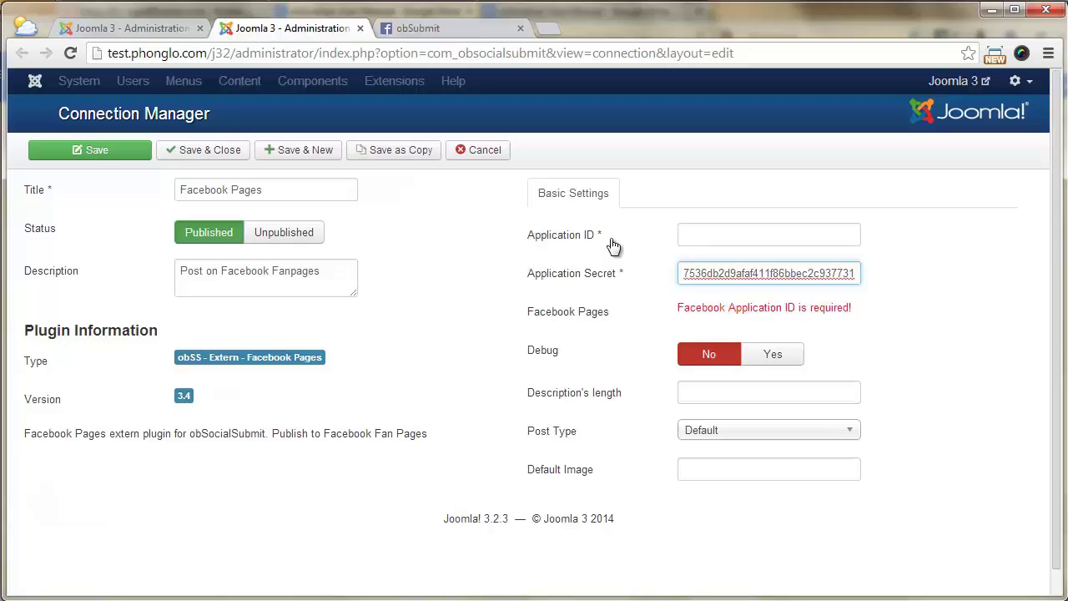
left_click(681, 233)
right_click(708, 235)
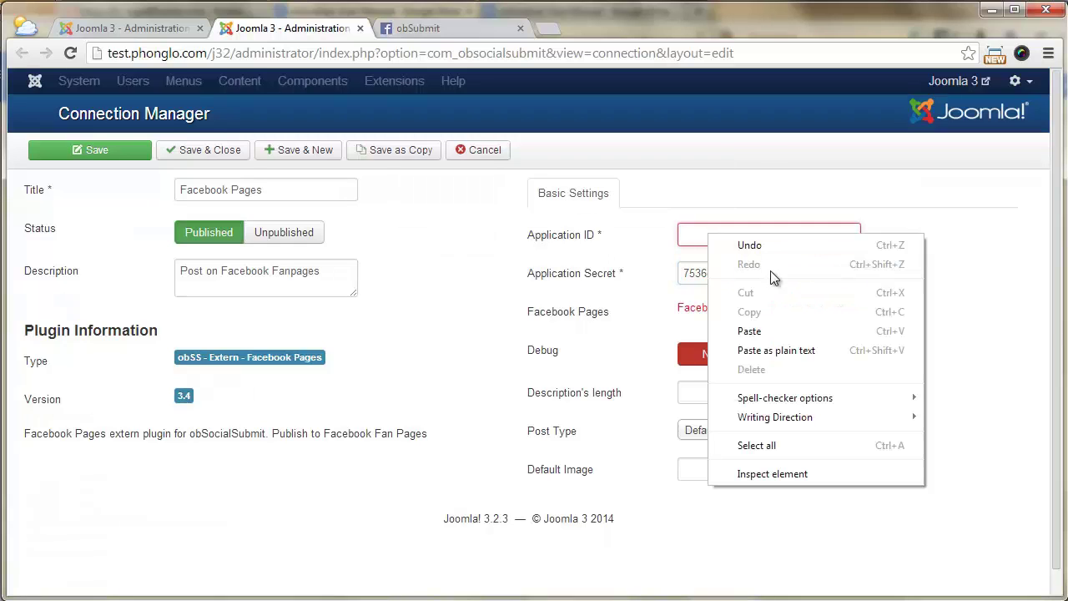
left_click(763, 332)
Step: Set the Facebook Pages connection's description length to 20 and save the connection
left_click(782, 391)
type("20")
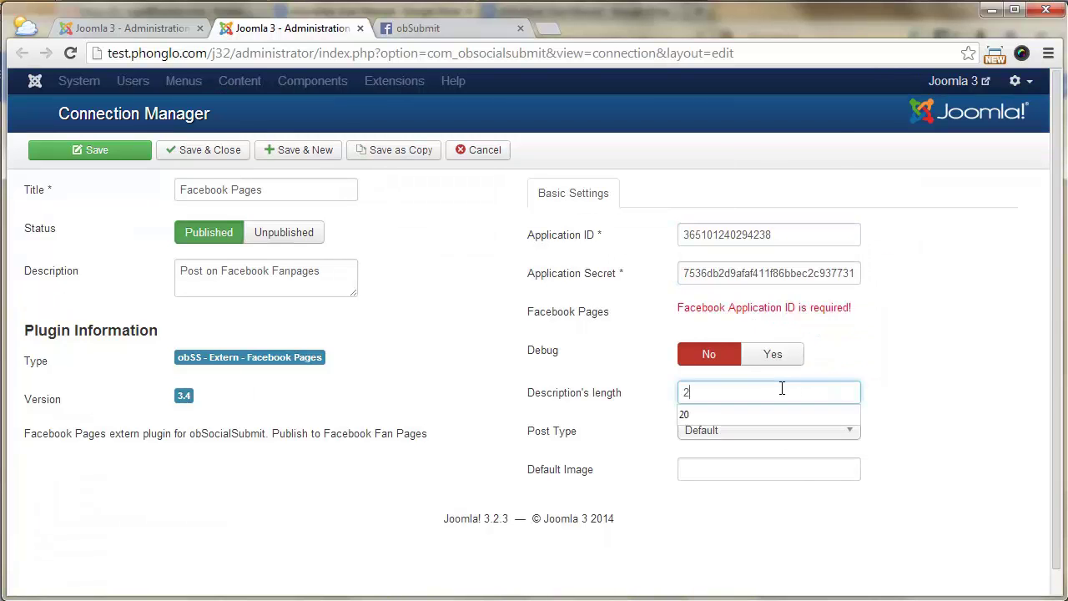
left_click(489, 287)
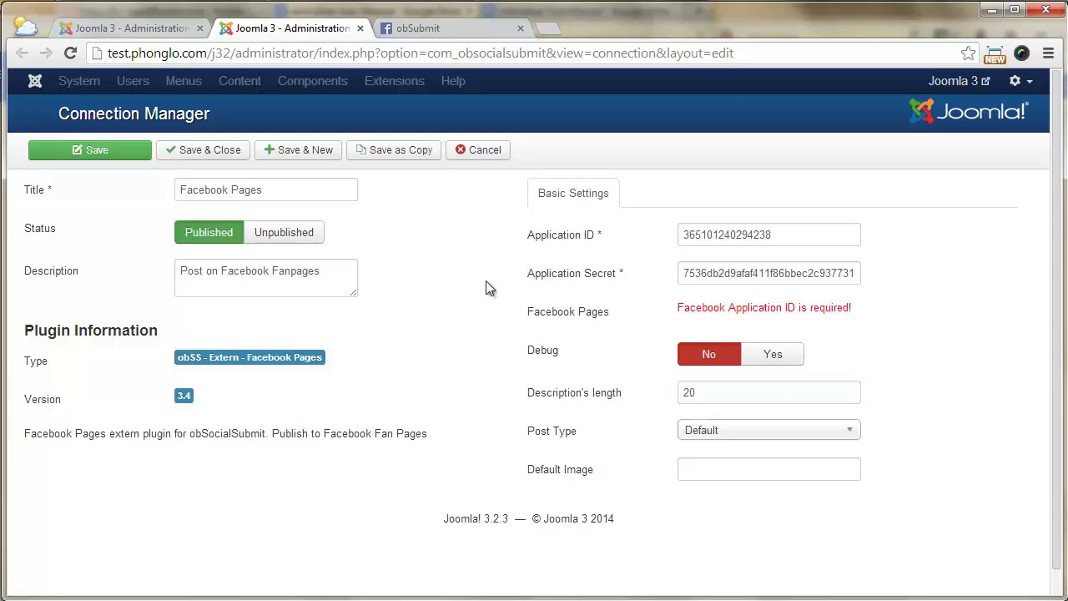
left_click(127, 153)
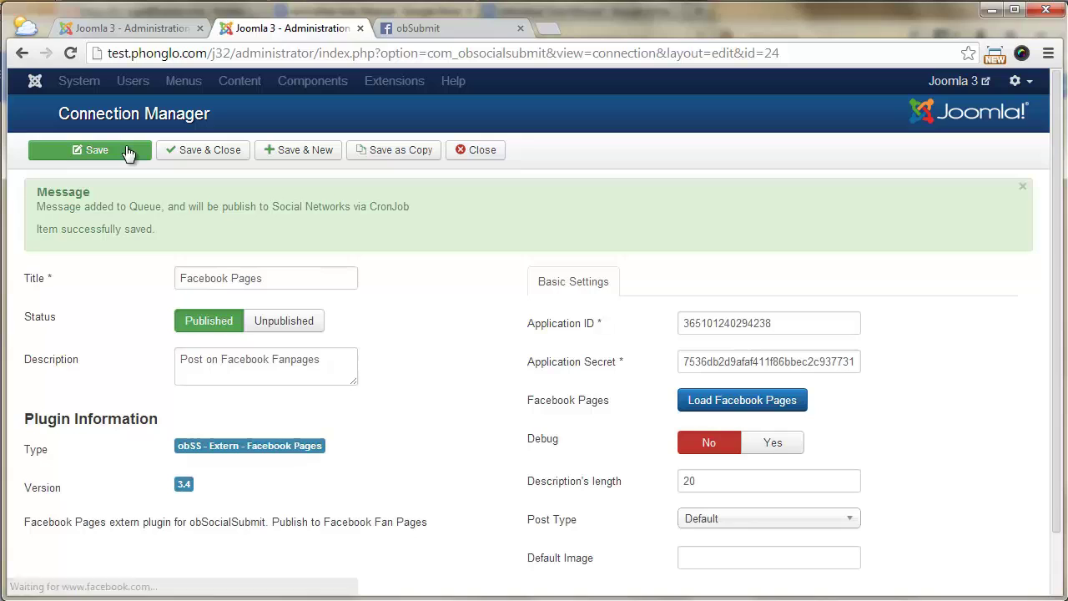
Step: Load the available Facebook pages, assign the Joomla connects page to the Facebook Pages connection, and save and close it
left_click(714, 401)
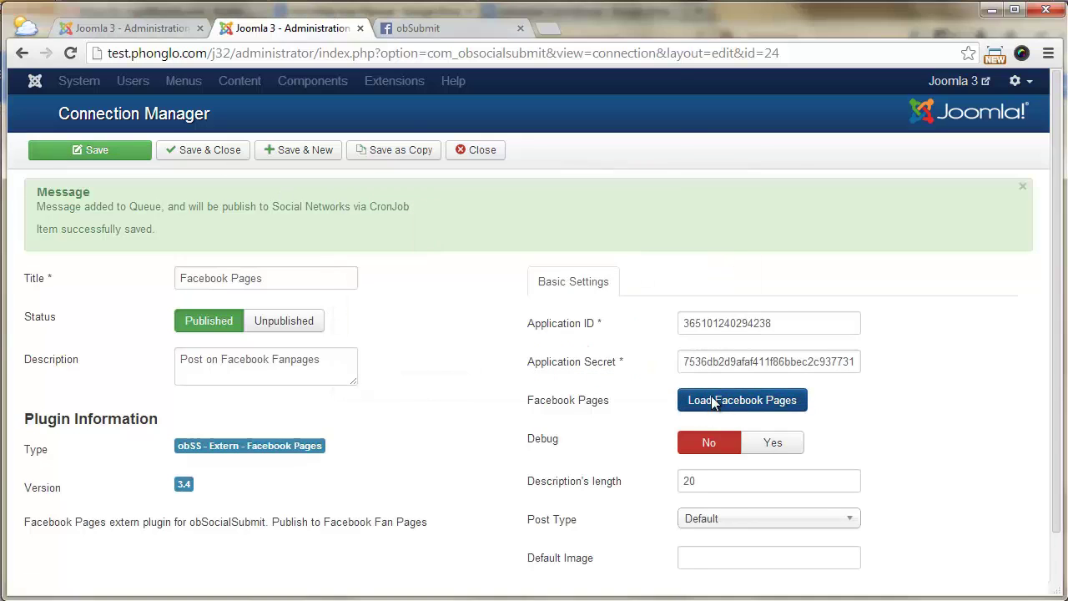
left_click(641, 160)
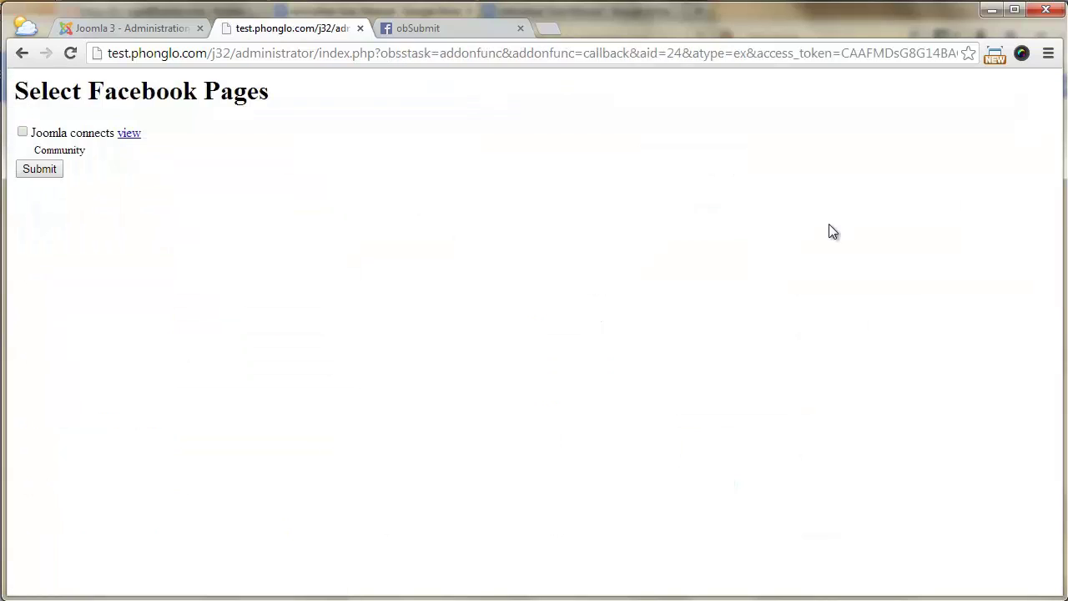
left_click(22, 132)
left_click(39, 170)
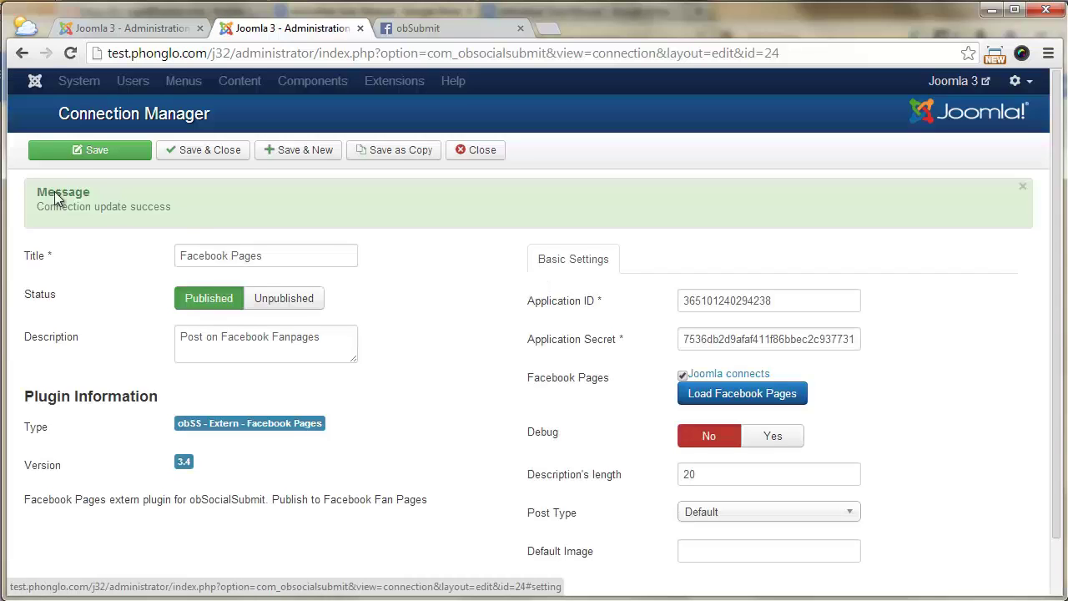
left_click(56, 154)
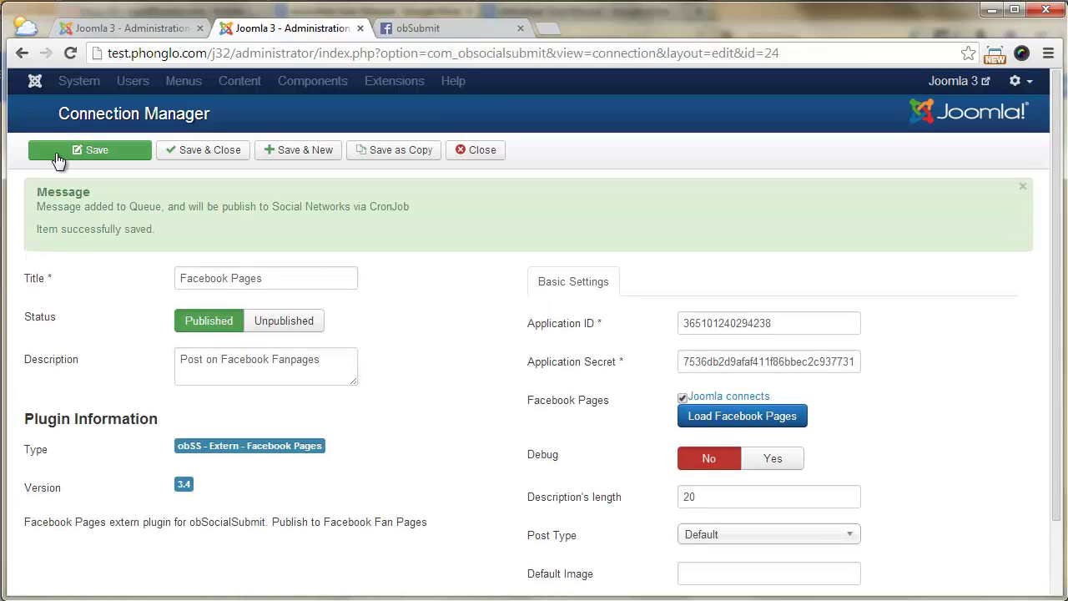
scroll(55, 153, "down", 2)
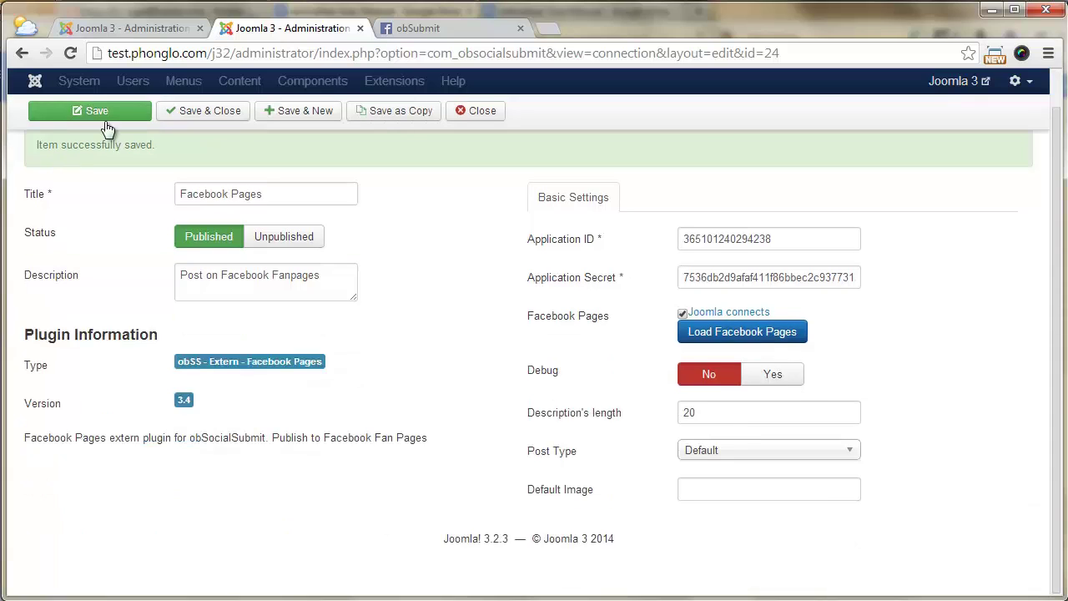
left_click(476, 111)
Step: Start a new connection of the obSS - Extern - Facebook Group type in a separate browser tab
key("ctrl+shift+Tab")
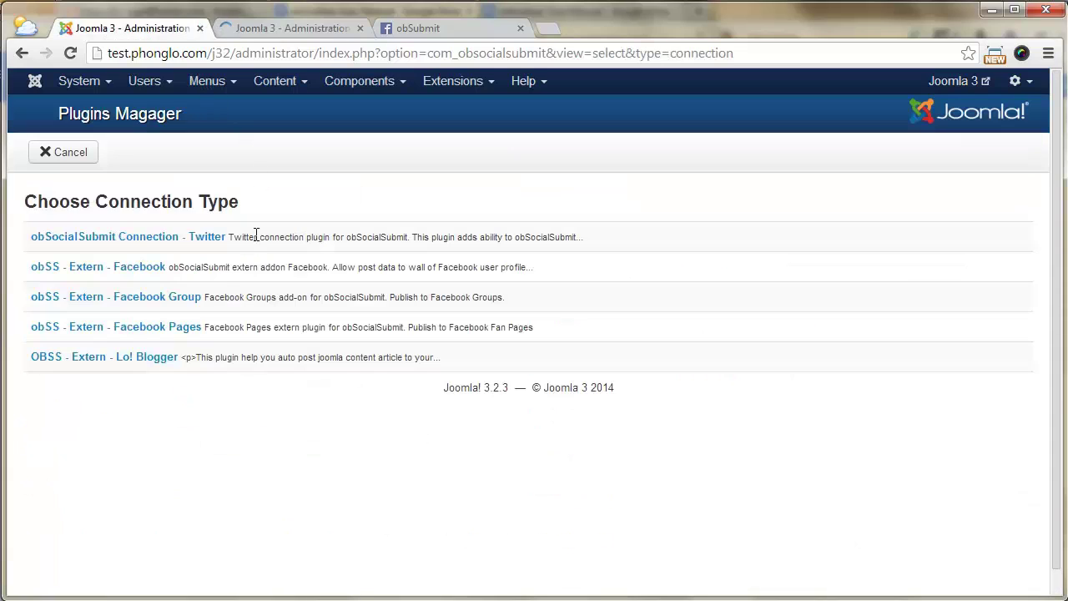
right_click(157, 306)
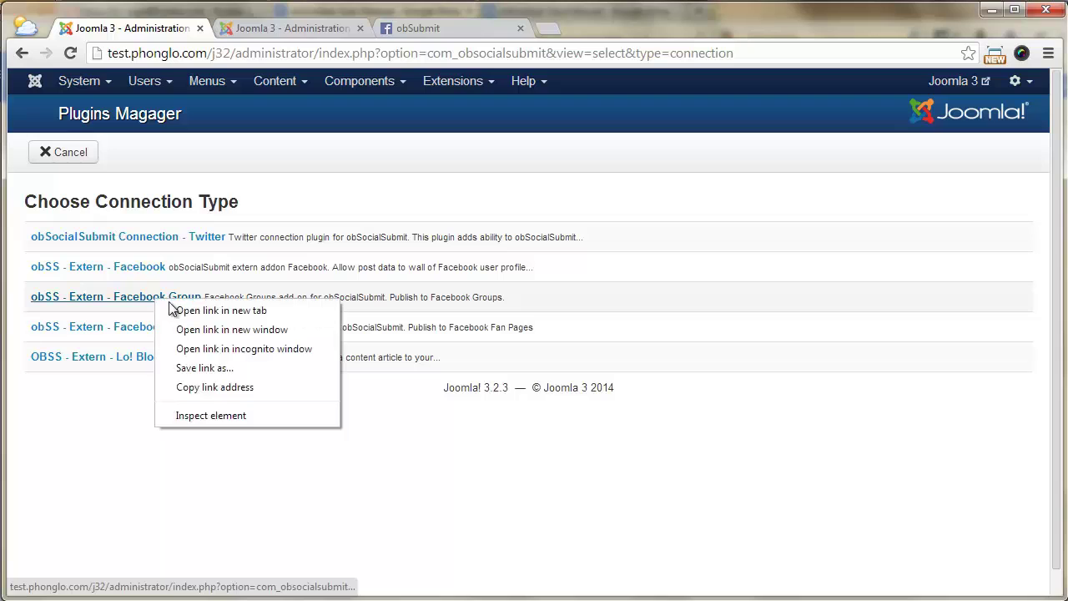
left_click(217, 308)
left_click(522, 28)
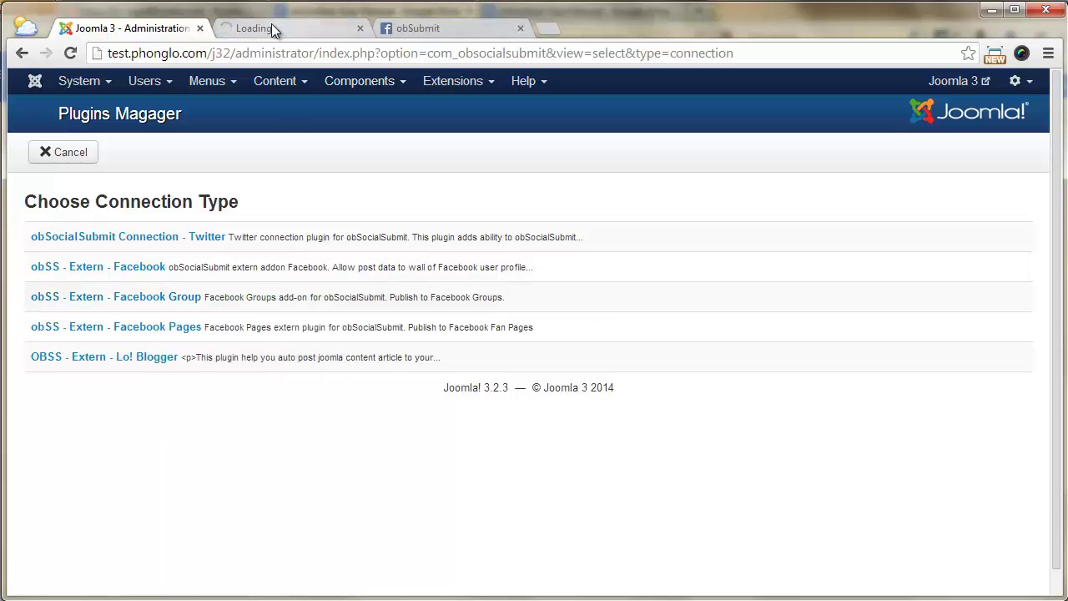
key("ctrl+Tab")
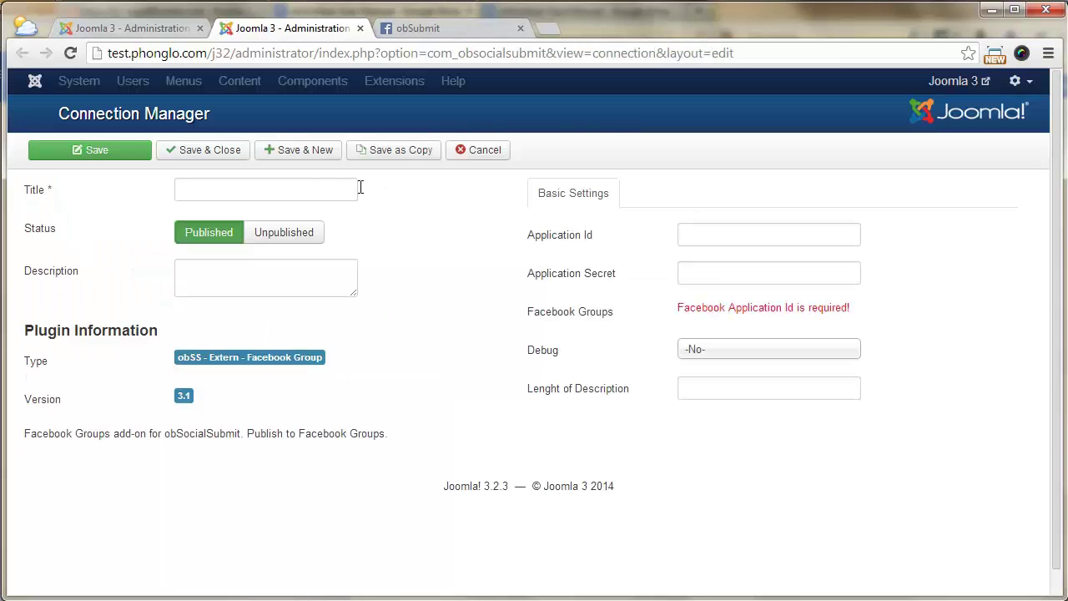
Step: Title the new connection "Facebook Groups" and describe it as "Post on Facebook Groups"
left_click(309, 191)
type("Fac")
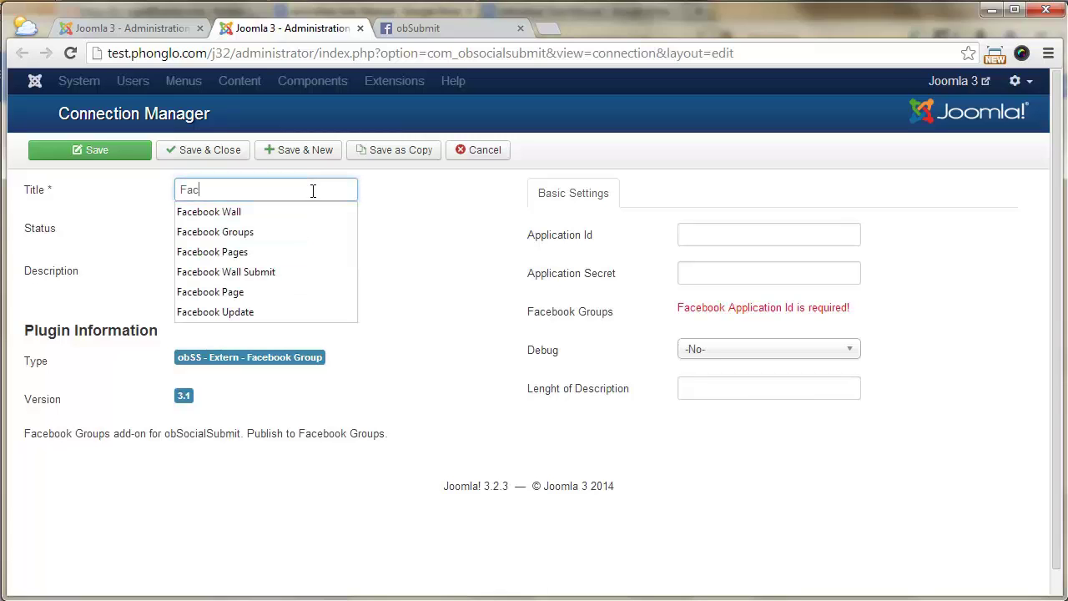
type("ebook Group")
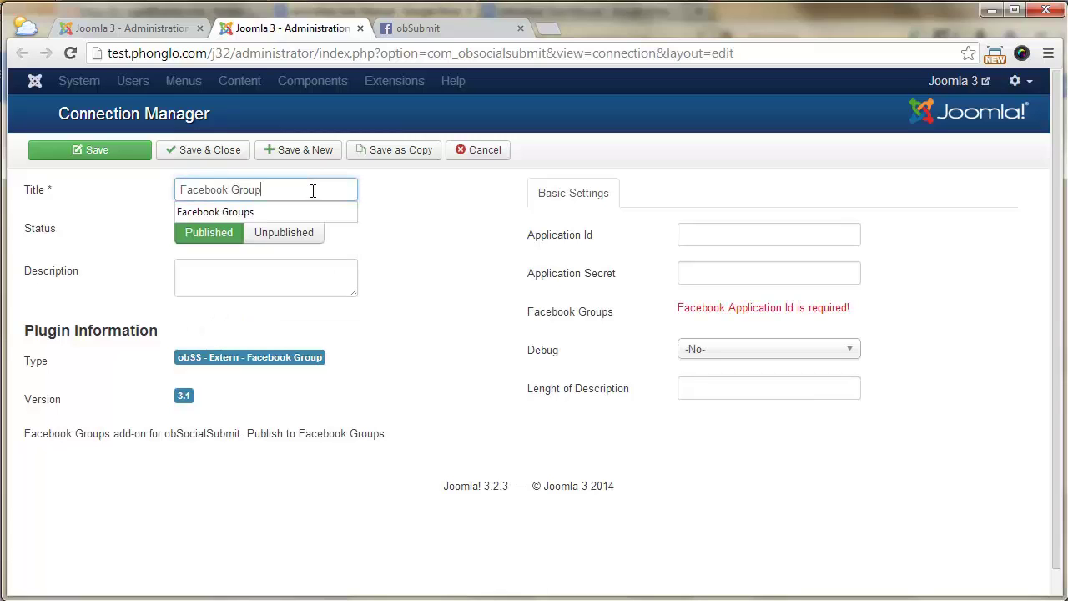
type("s")
left_click(283, 269)
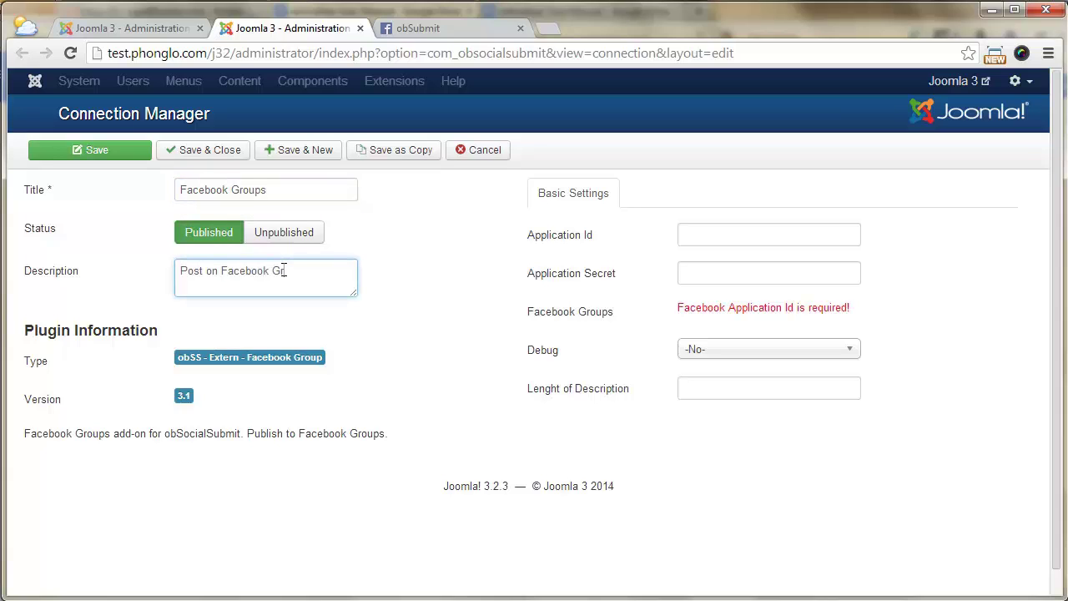
type("Post on Facebook Groups")
Step: Copy the app ID from the obSubmit Facebook app settings into the Facebook Groups connection's Application Id
left_click(475, 31)
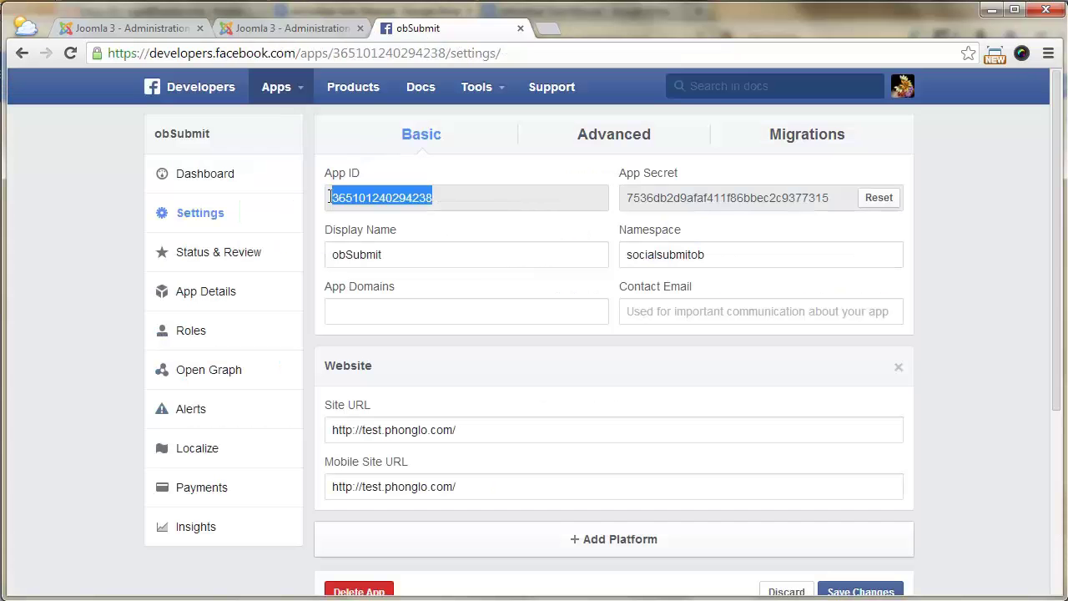
right_click(352, 204)
left_click(382, 208)
left_click(306, 34)
right_click(713, 232)
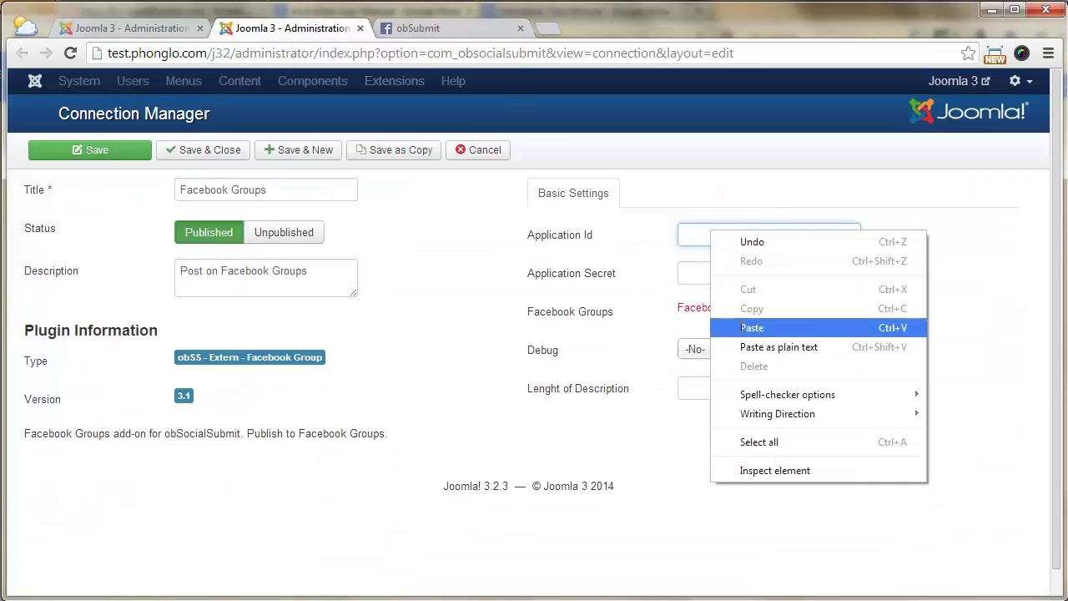
left_click(736, 326)
Step: Copy the app secret from the obSubmit Facebook app settings into the Facebook Groups connection's Application Secret
left_click(474, 30)
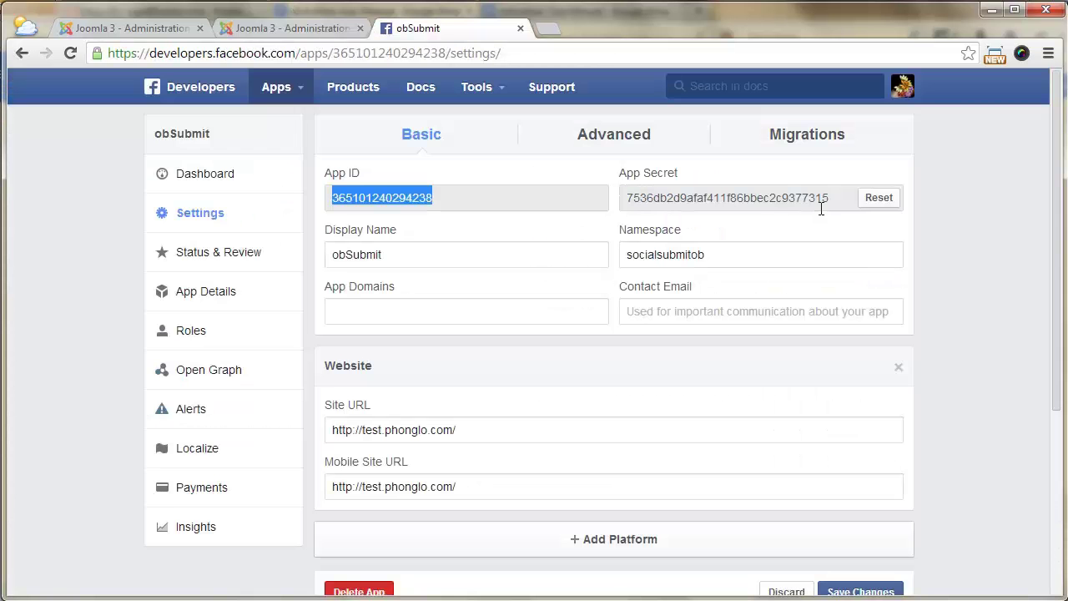
left_click_drag(830, 198, 629, 193)
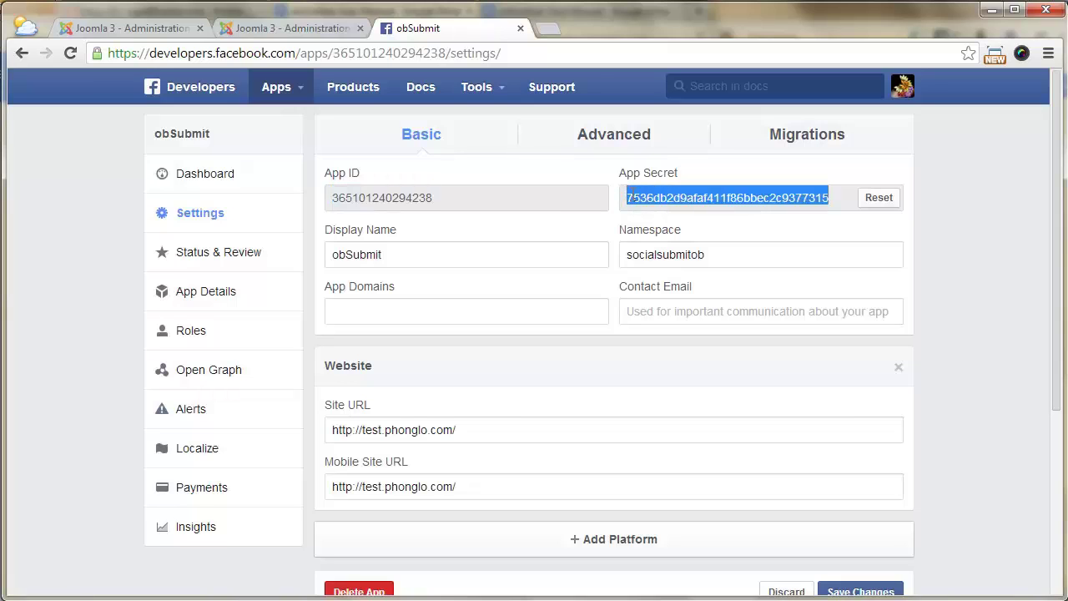
right_click(630, 197)
left_click(668, 208)
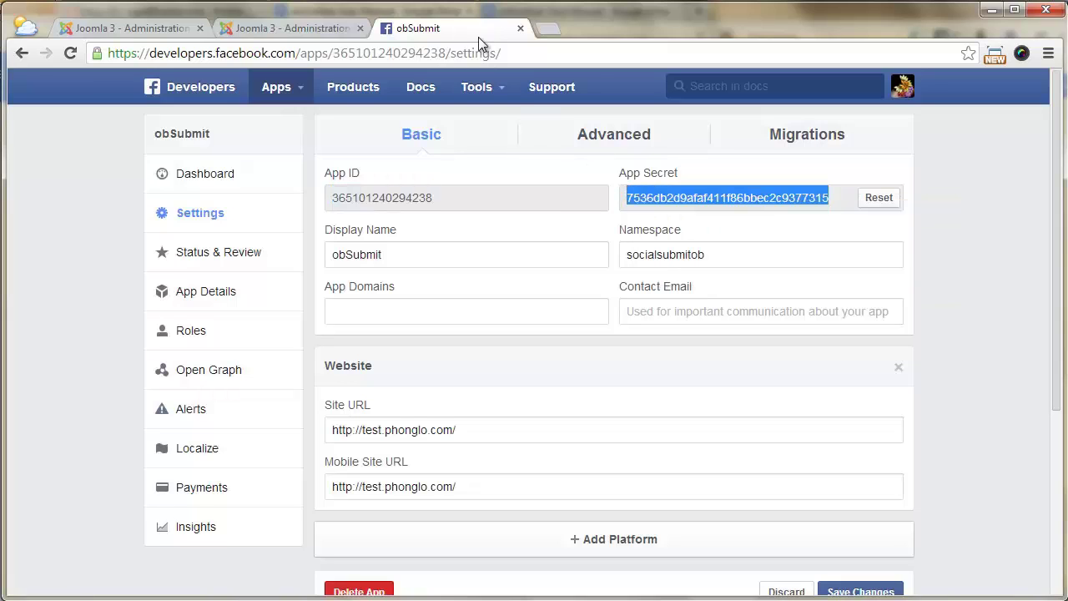
left_click(311, 30)
right_click(816, 269)
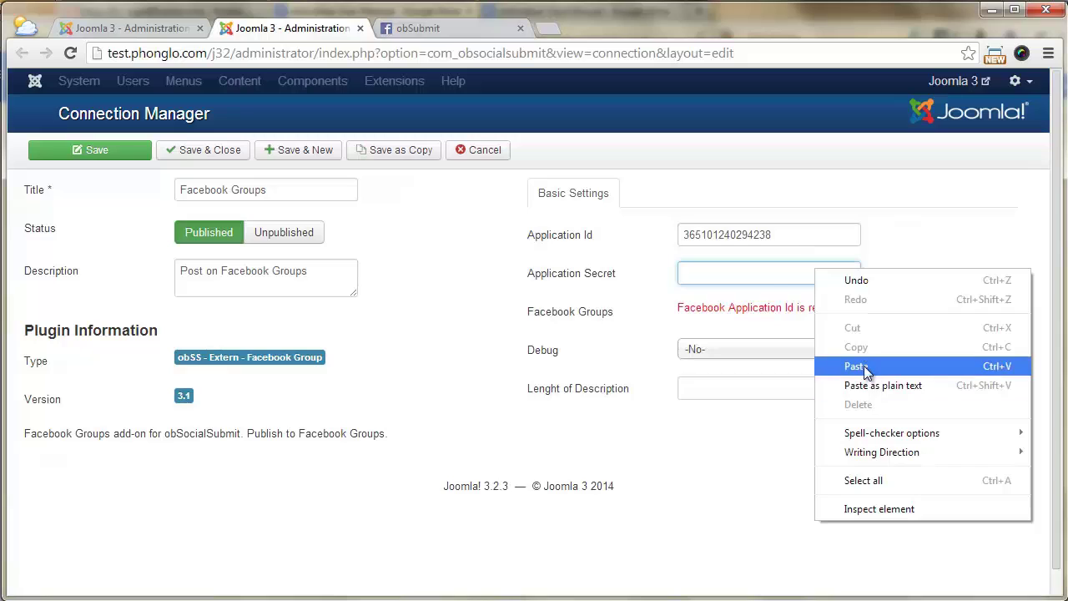
left_click(872, 365)
Step: Set the Facebook Groups connection's description length to 20 and save the connection
left_click(707, 385)
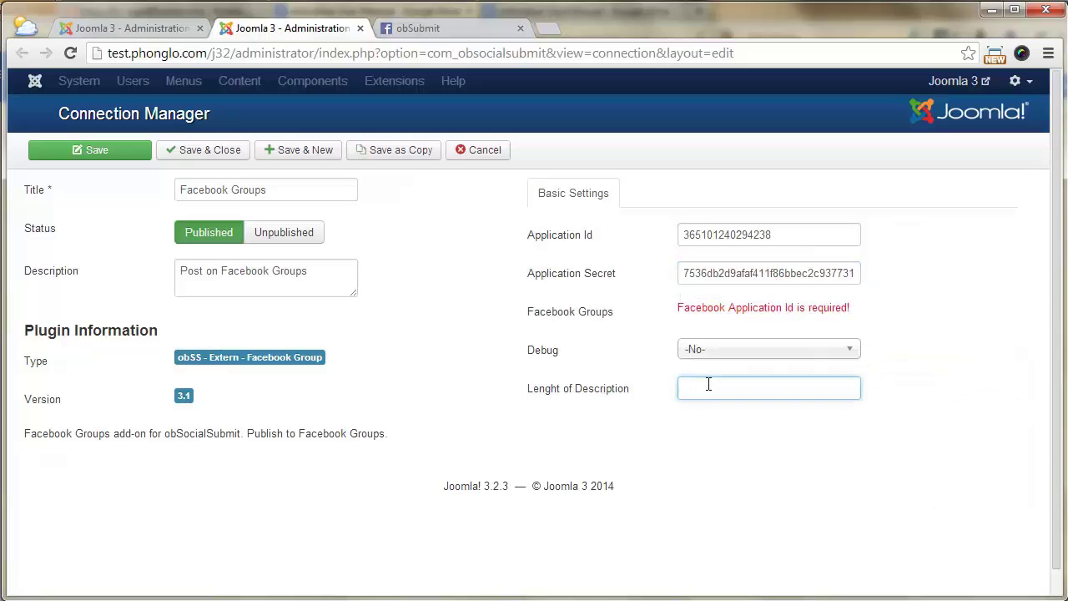
type("20")
left_click(93, 151)
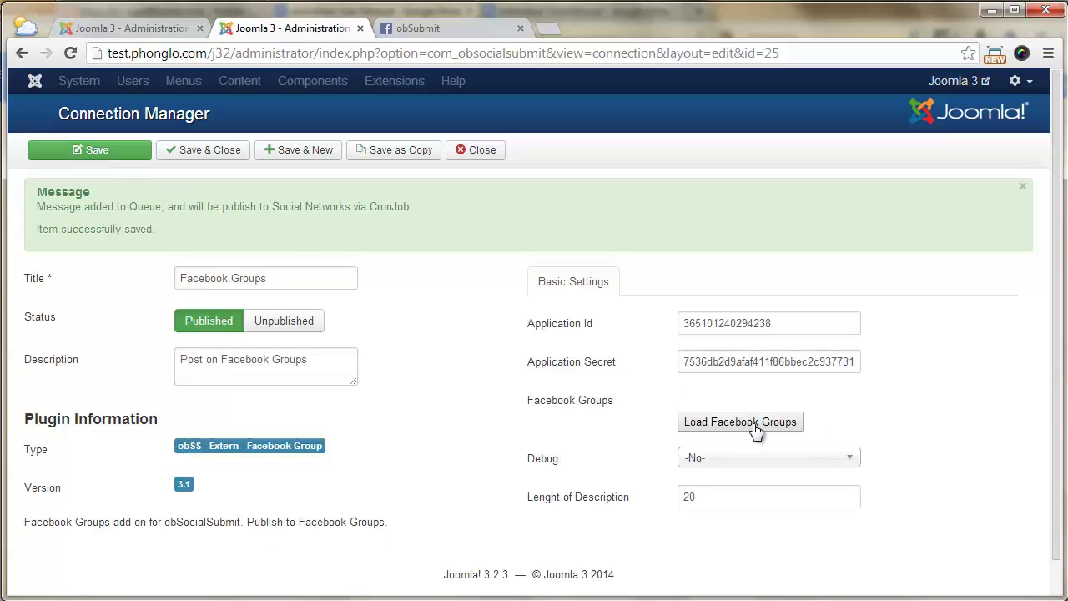
Step: Load the account's Facebook groups, select the Joomla Autosubmit group for the connection, and save it
left_click(753, 422)
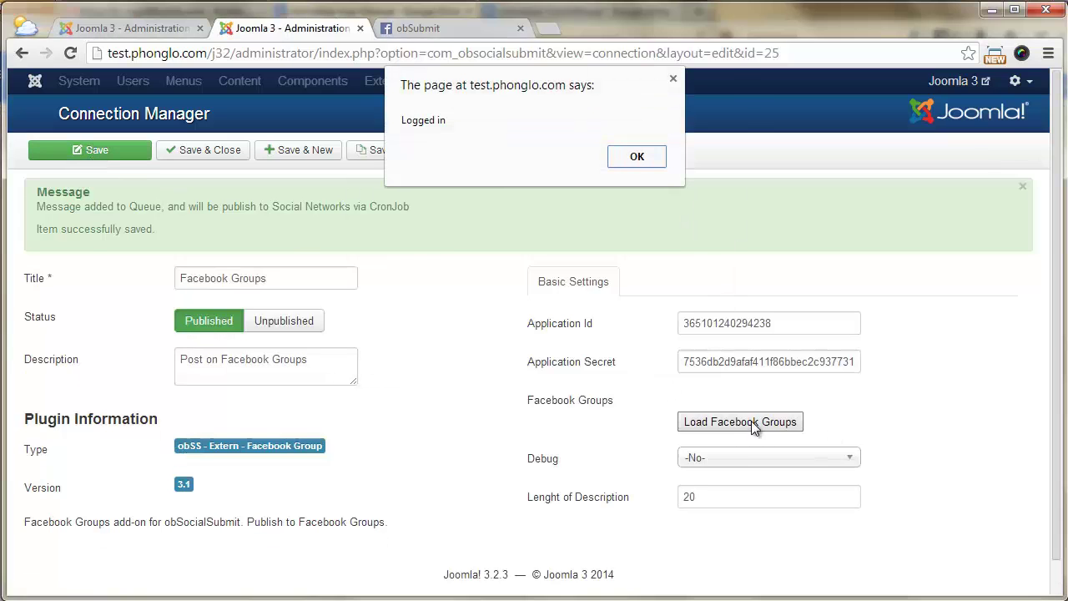
left_click(636, 157)
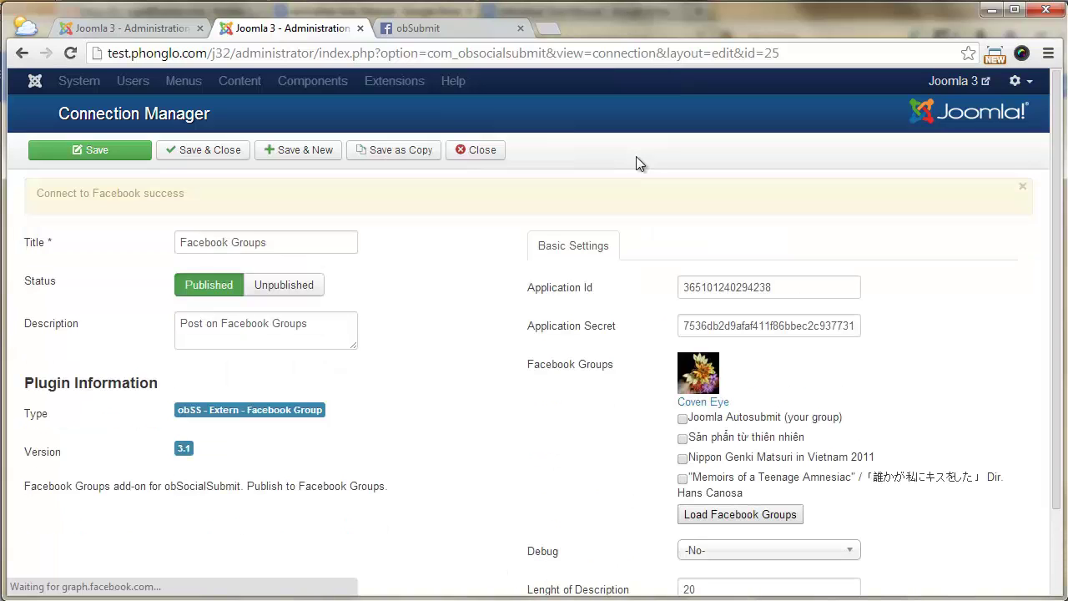
left_click(683, 418)
scroll(847, 392, "down", 2)
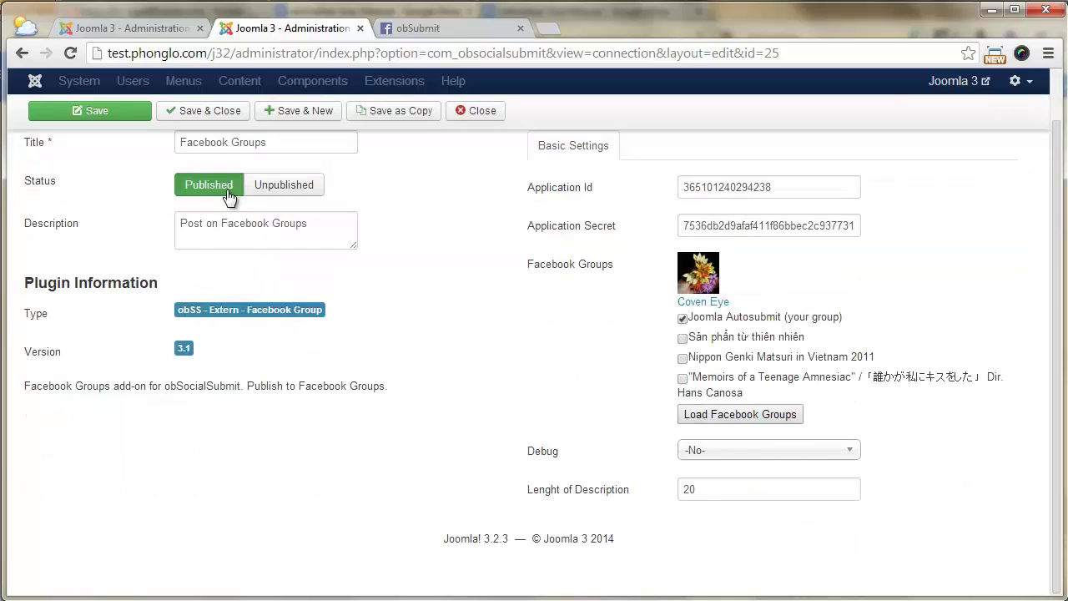
scroll(151, 175, "up", 2)
left_click(92, 149)
left_click(91, 149)
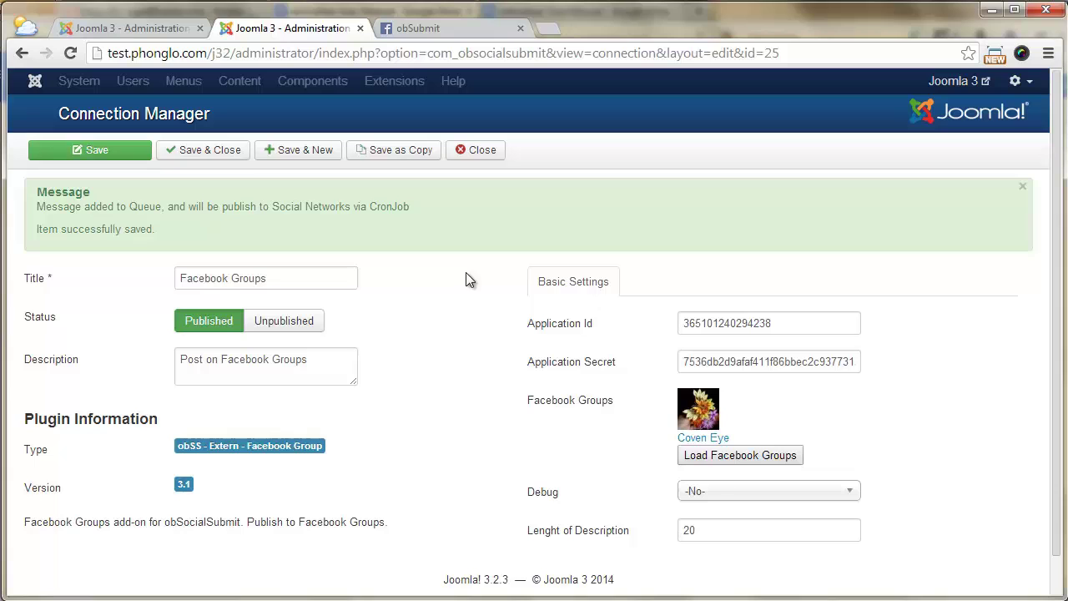
Step: Close the Facebook Groups connection's browser tab and return from the connection type selection to the connections list
left_click(359, 28)
left_click(135, 30)
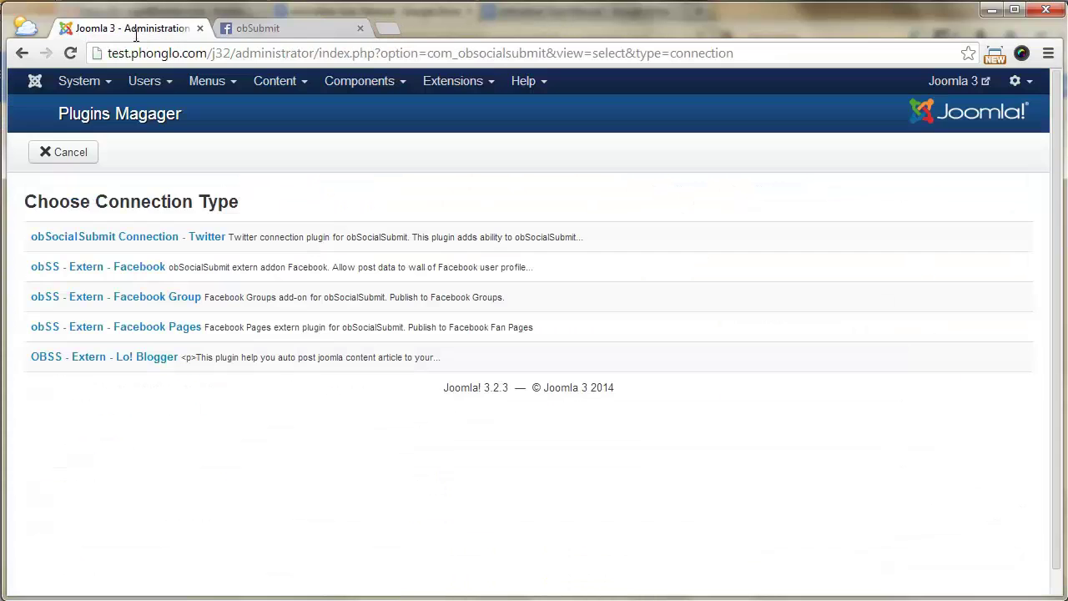
left_click(75, 153)
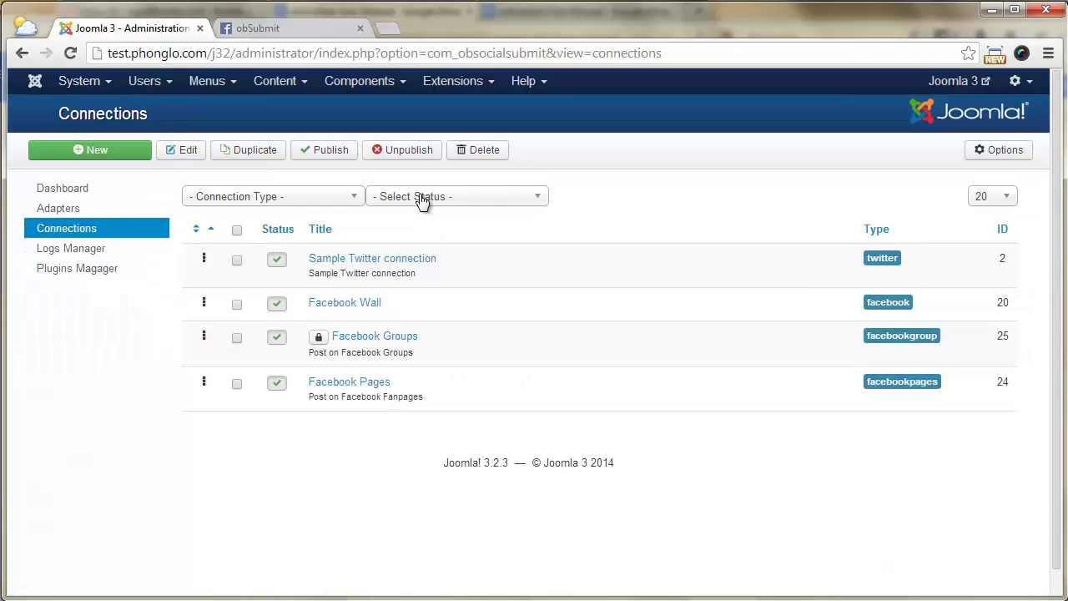
Step: Enable publishing to Facebook Pages and Facebook Groups in the Sample Content Adapter, and save and close it
left_click(77, 210)
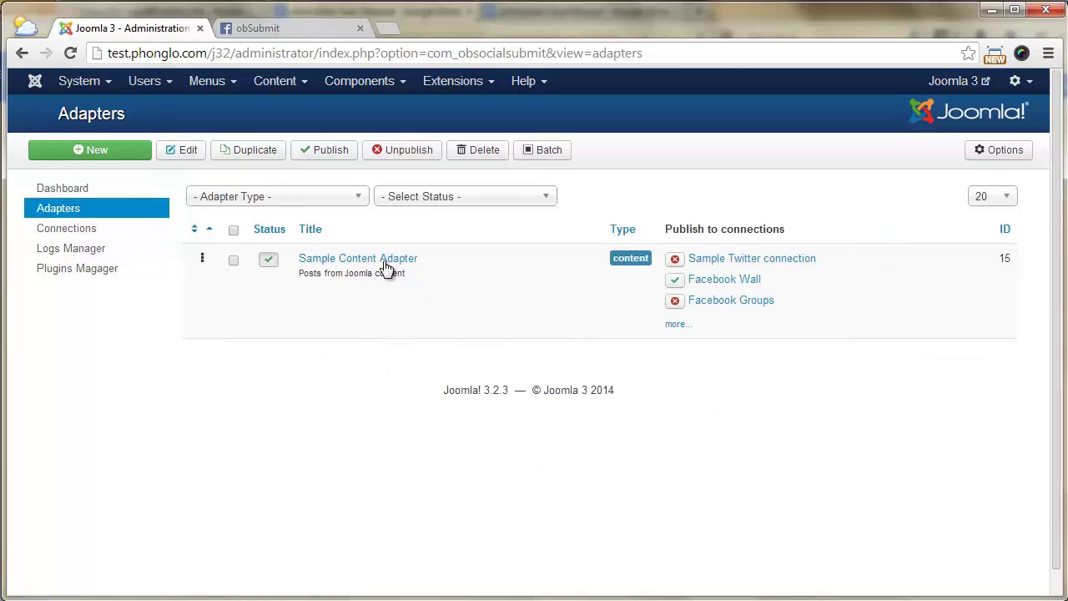
left_click(380, 261)
scroll(503, 302, "down", 2)
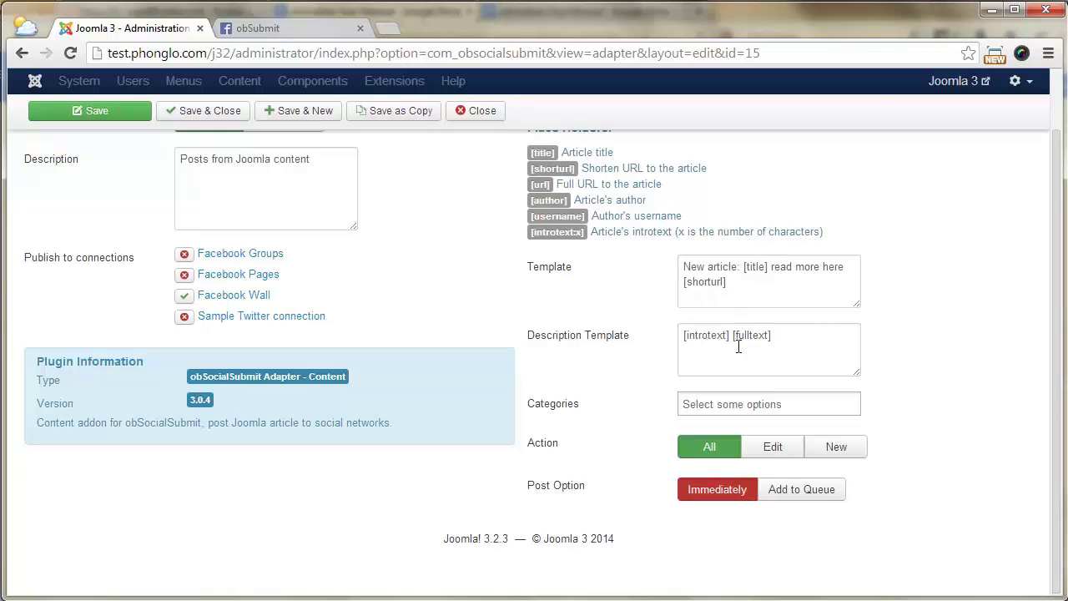
scroll(513, 287, "up", 2)
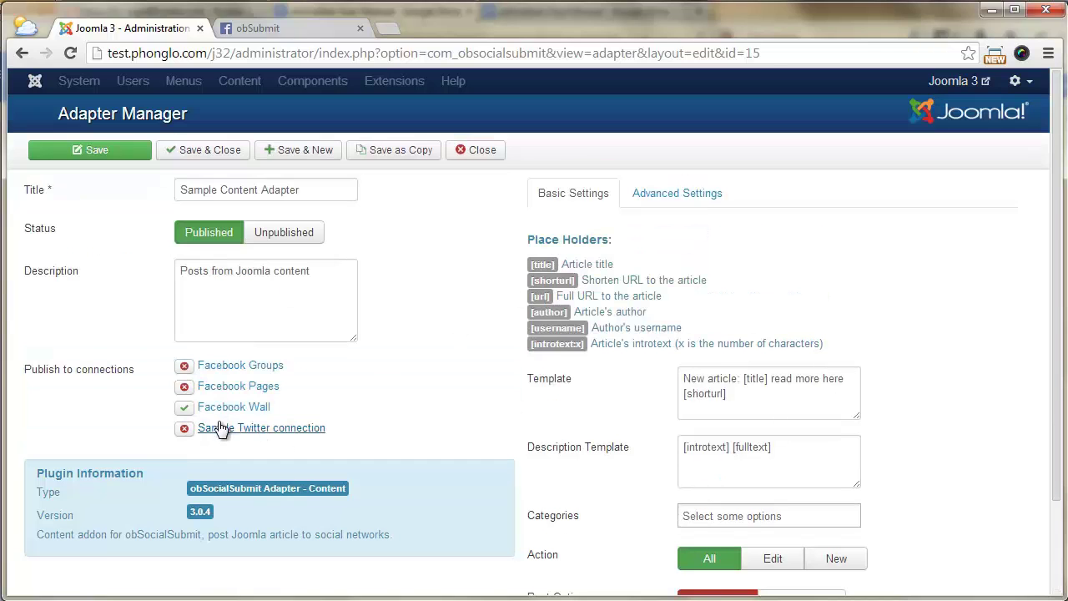
left_click(184, 406)
left_click(184, 386)
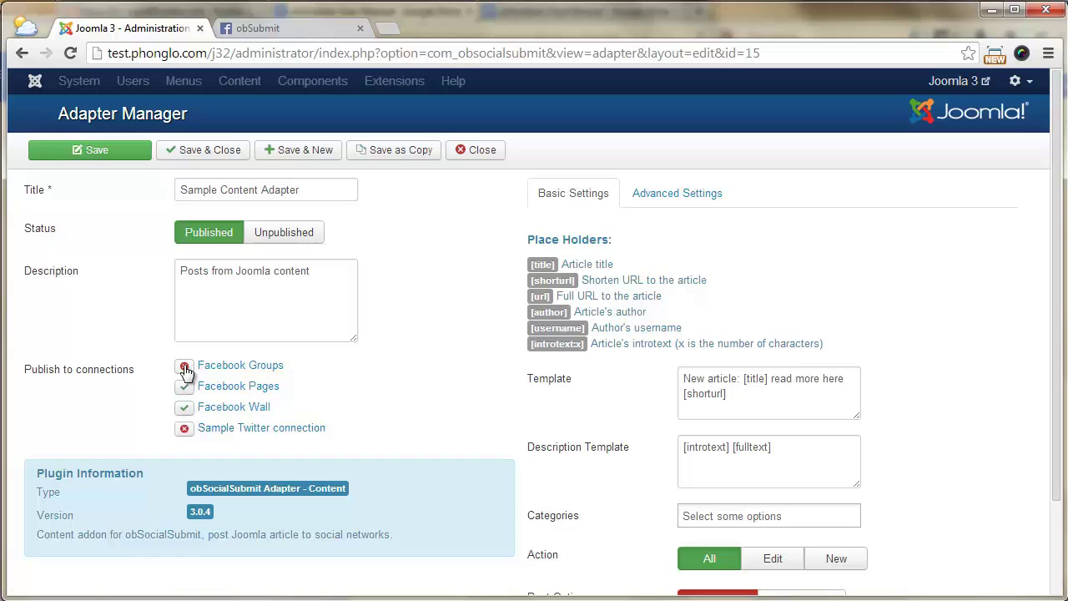
left_click(92, 150)
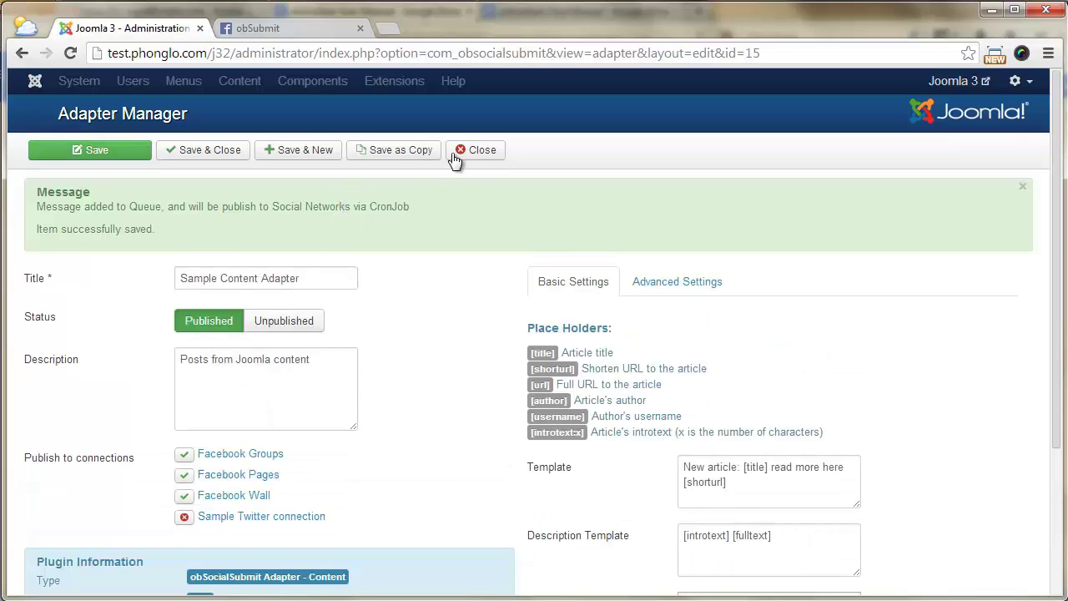
left_click(467, 153)
Step: Create a new Joomla article titled "Post on all three Facebook items"
left_click(284, 80)
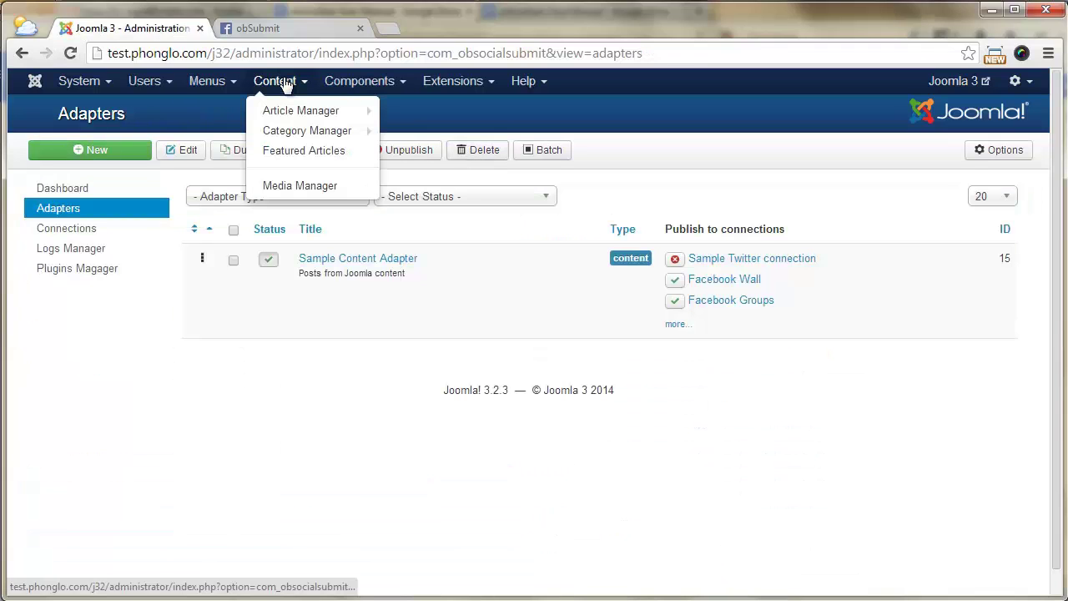
mouse_move(287, 116)
left_click(412, 115)
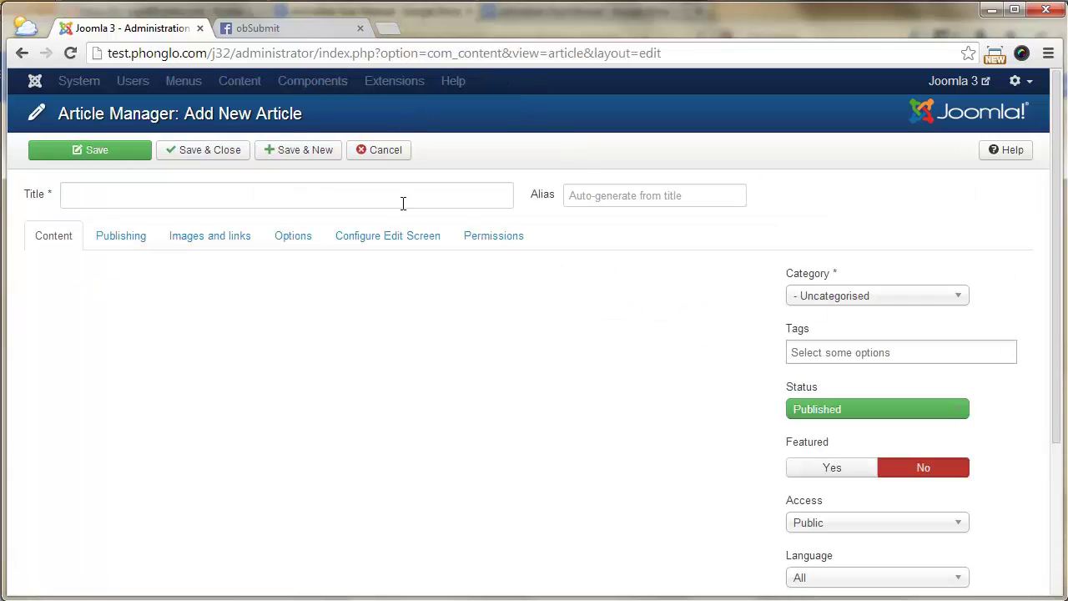
left_click(403, 203)
type("Post on all three Facebook items")
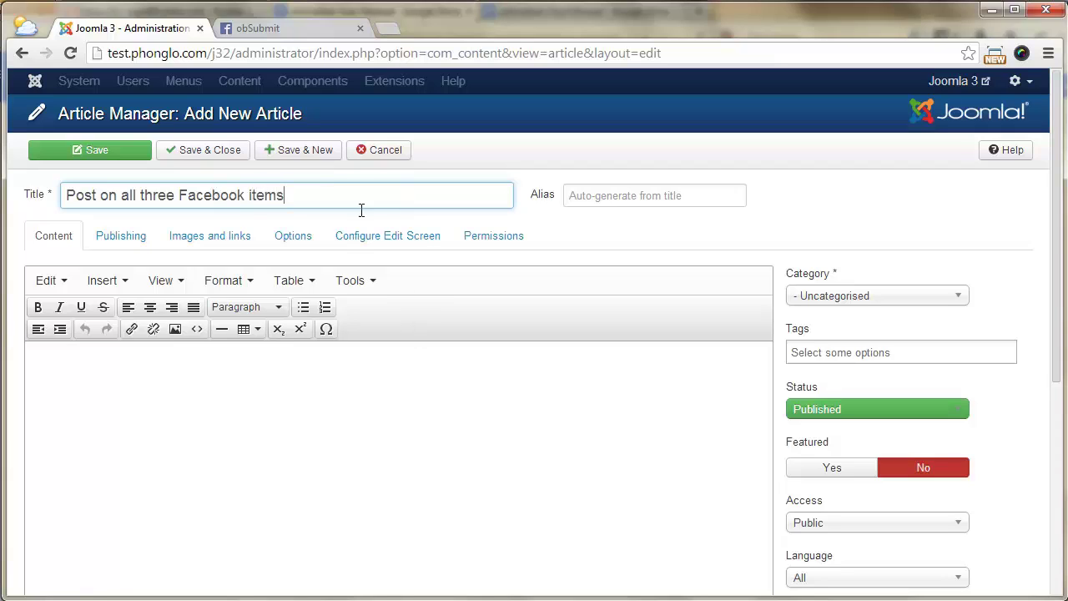
Step: Copy the title "Post on all three Facebook items" into the article body and save the article
left_click_drag(284, 195, 60, 195)
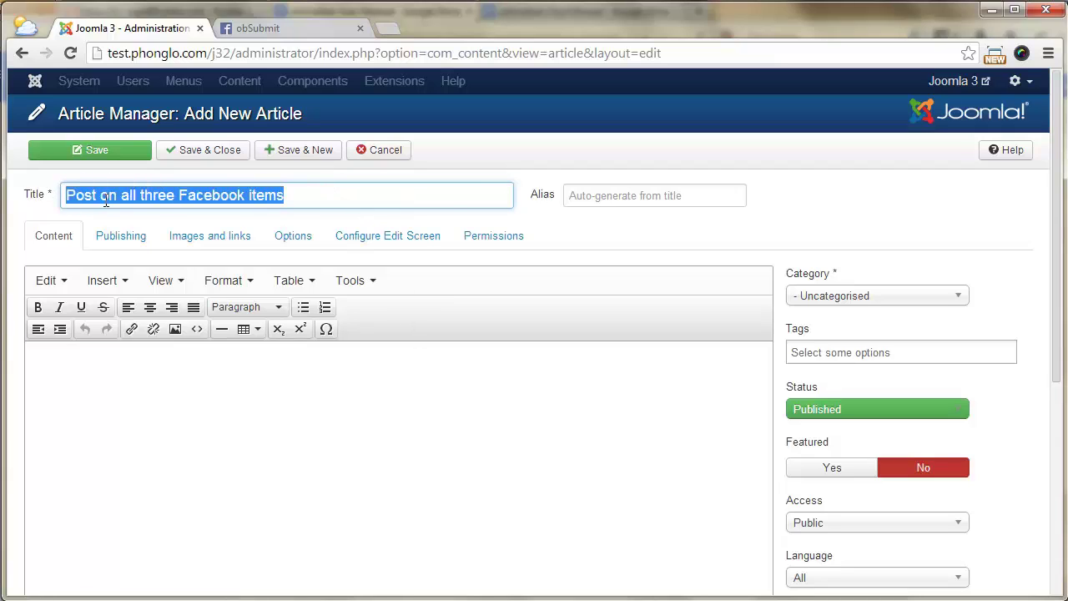
right_click(106, 200)
left_click(151, 279)
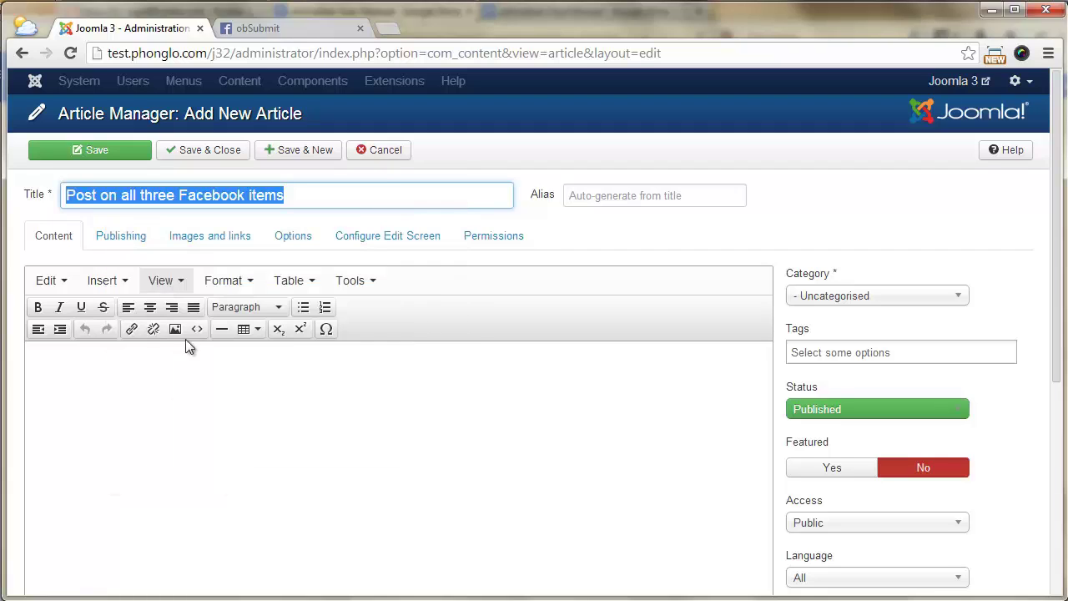
left_click(183, 390)
right_click(183, 389)
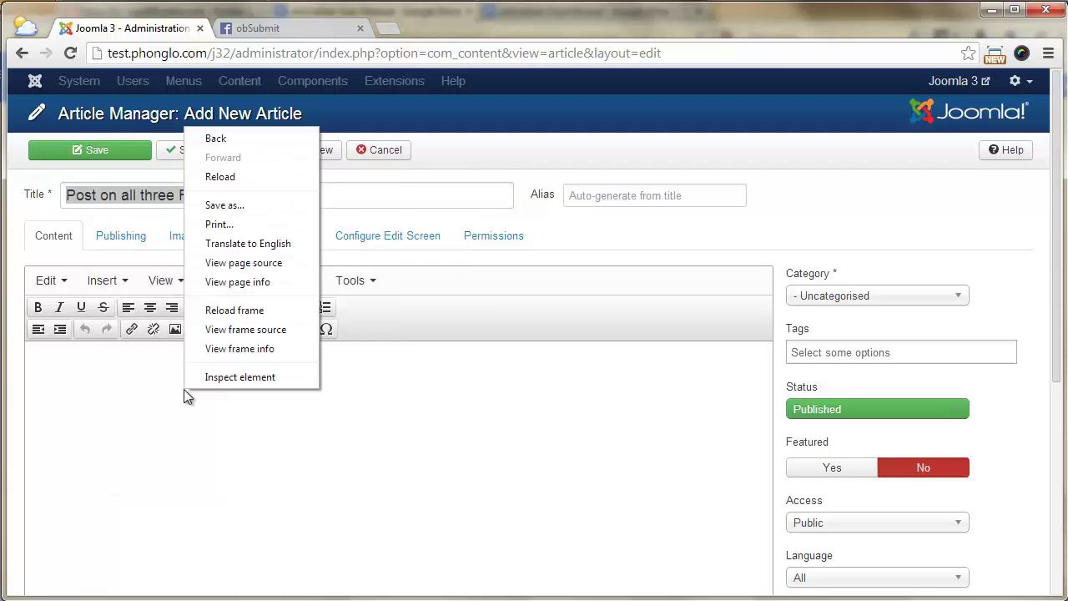
key("Escape")
key("ctrl+v")
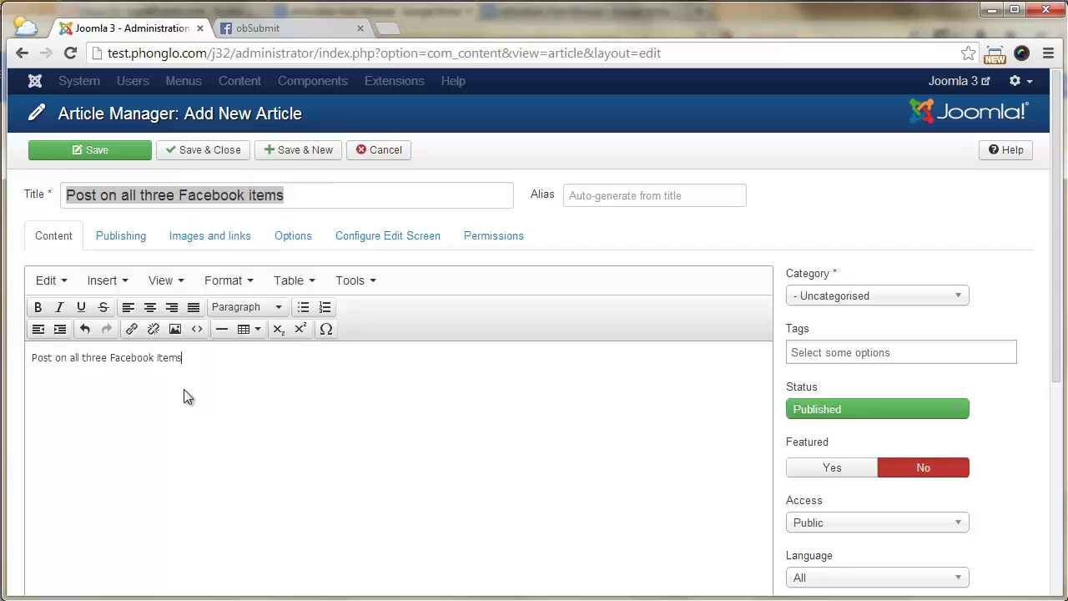
left_click(77, 155)
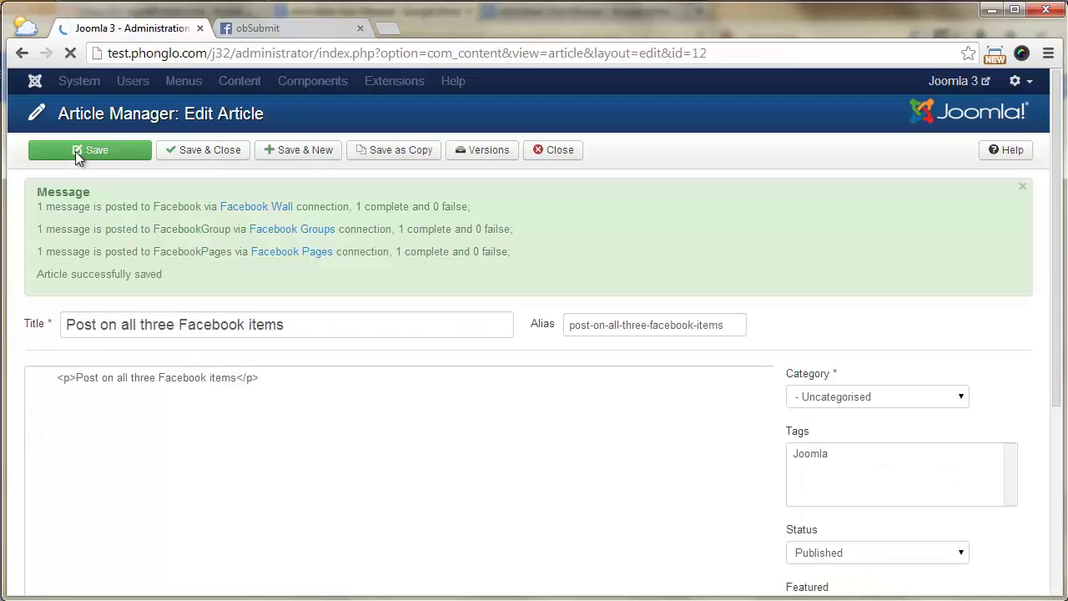
Step: Open the account's Facebook profile from the developers site in a new browser tab and examine the new article post on its timeline
key("ctrl+Tab")
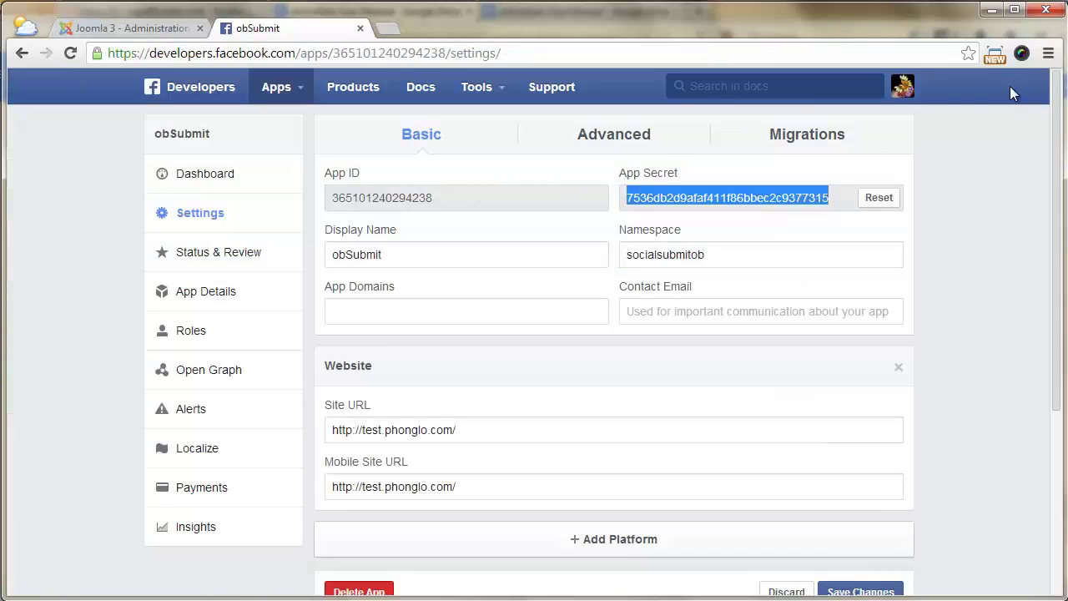
left_click(902, 85)
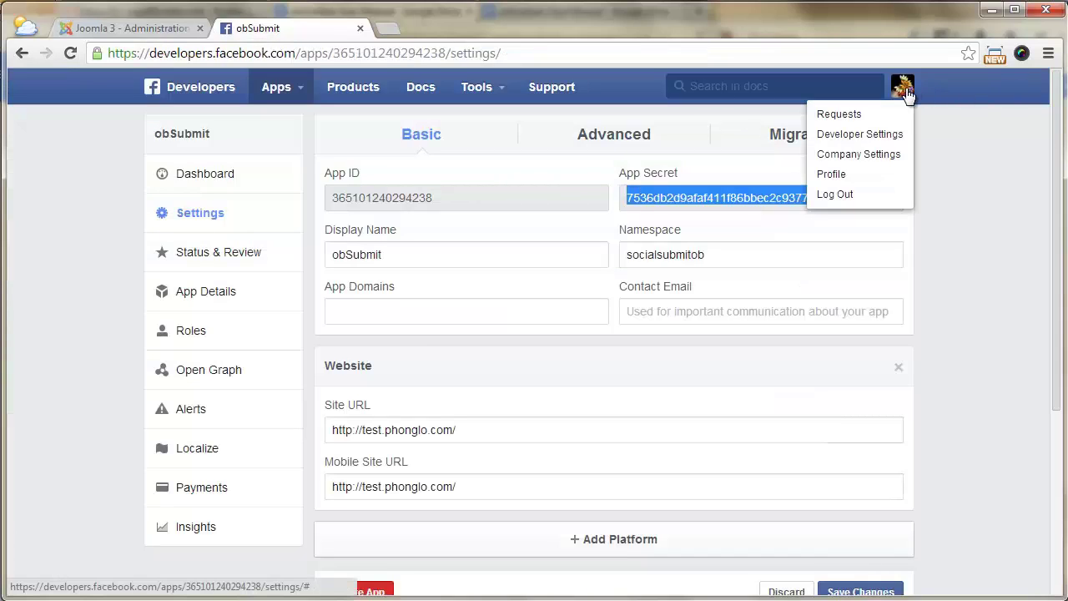
right_click(841, 181)
left_click(868, 184)
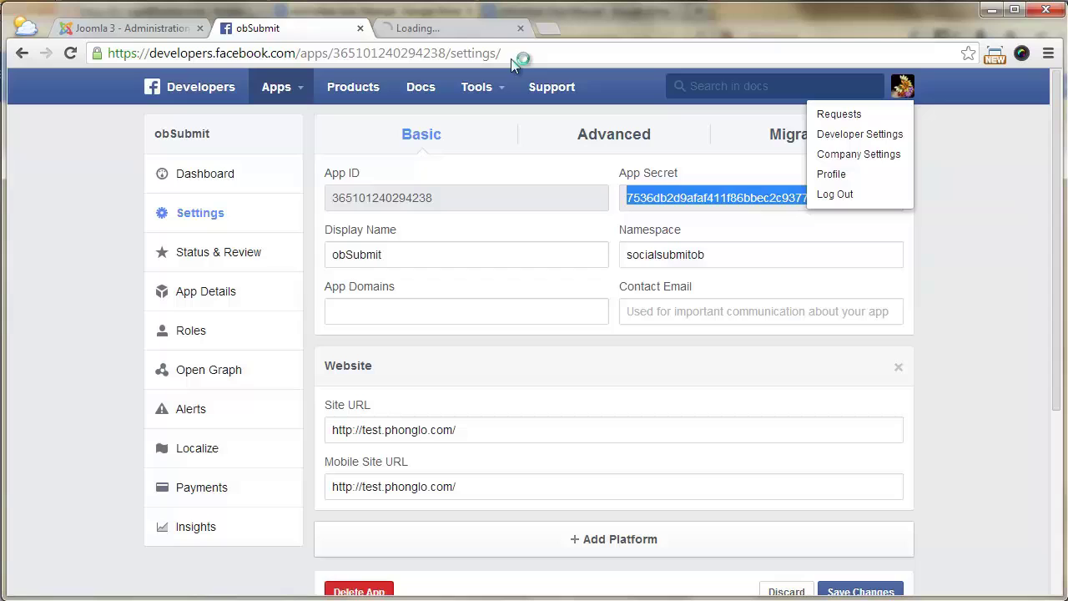
left_click(463, 29)
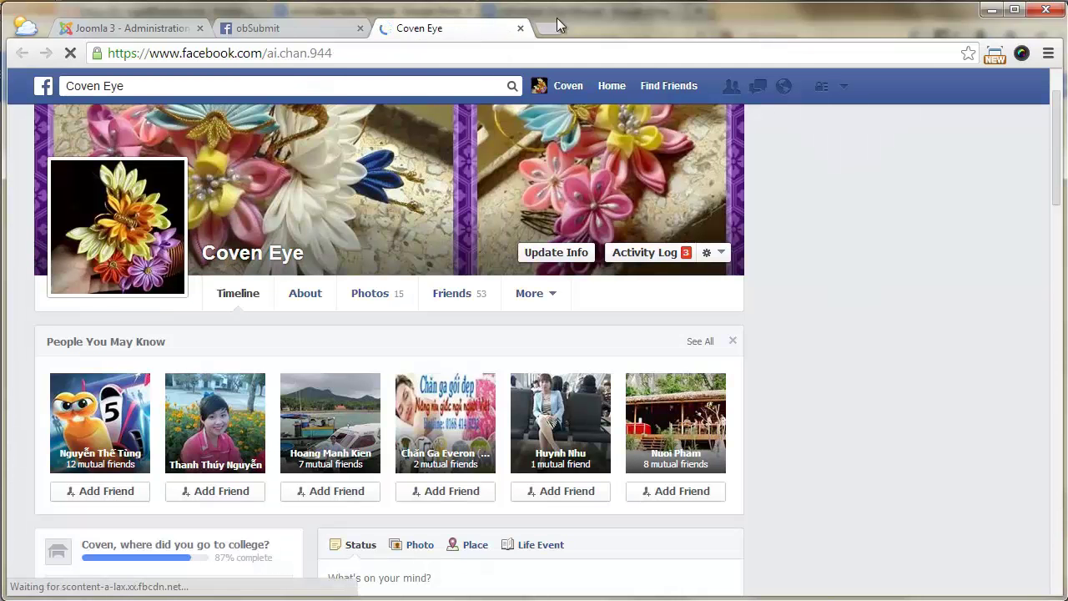
scroll(817, 209, "down", 4)
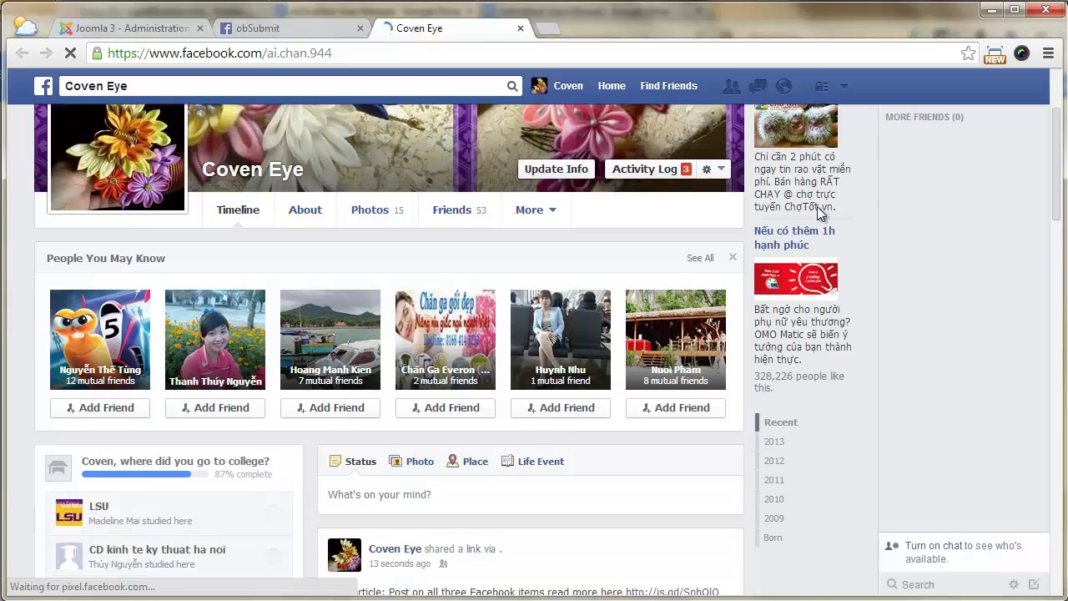
scroll(820, 215, "down", 1)
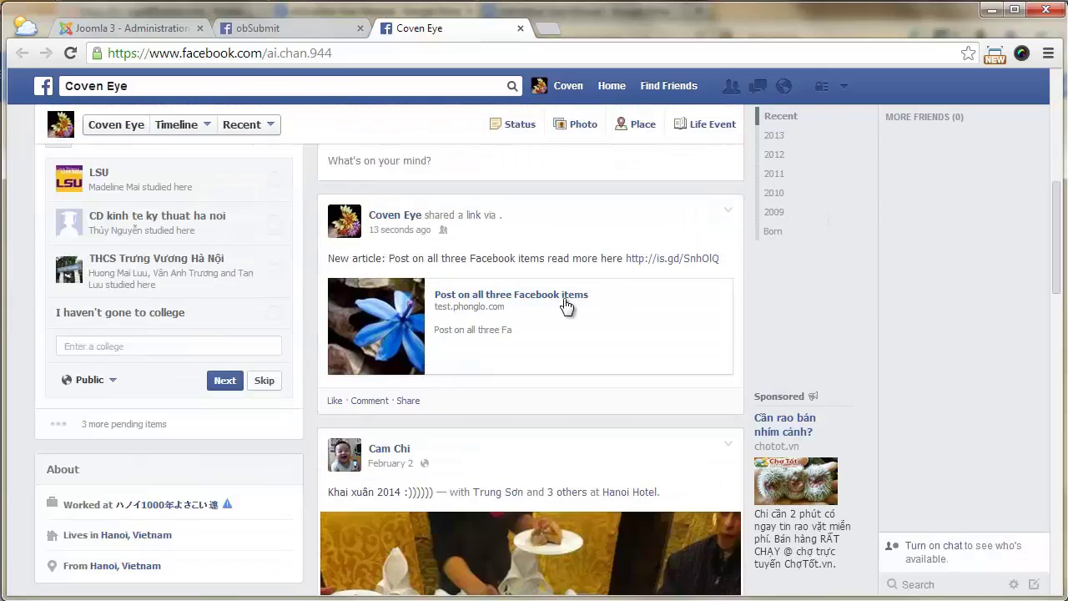
scroll(892, 266, "up", 2)
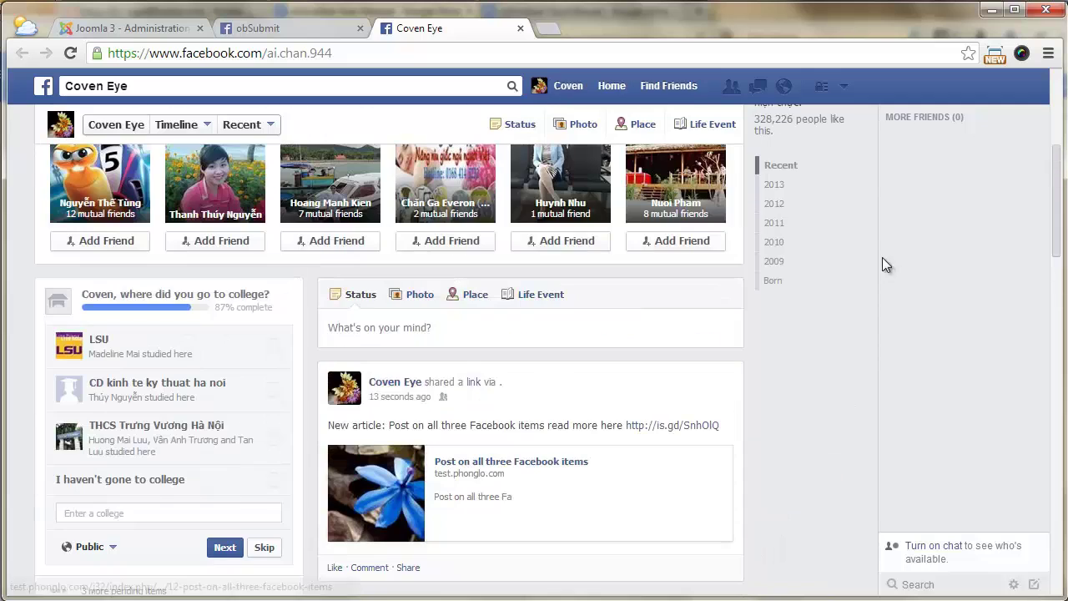
Step: Go to the Facebook home feed and open the Joomla Autosubmit group in a new browser tab
left_click(606, 87)
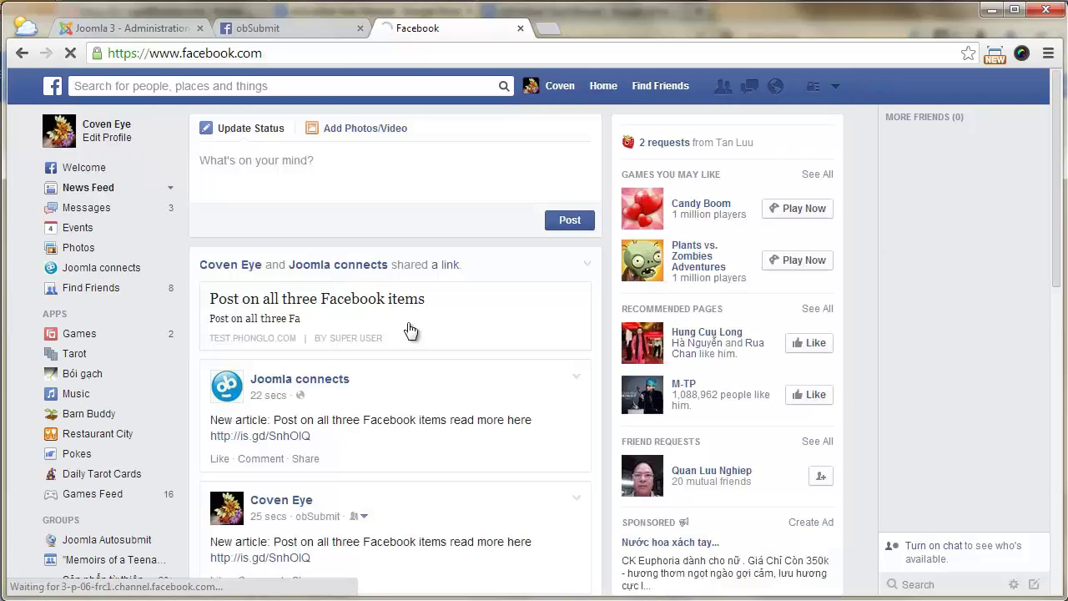
scroll(276, 521, "down", 3)
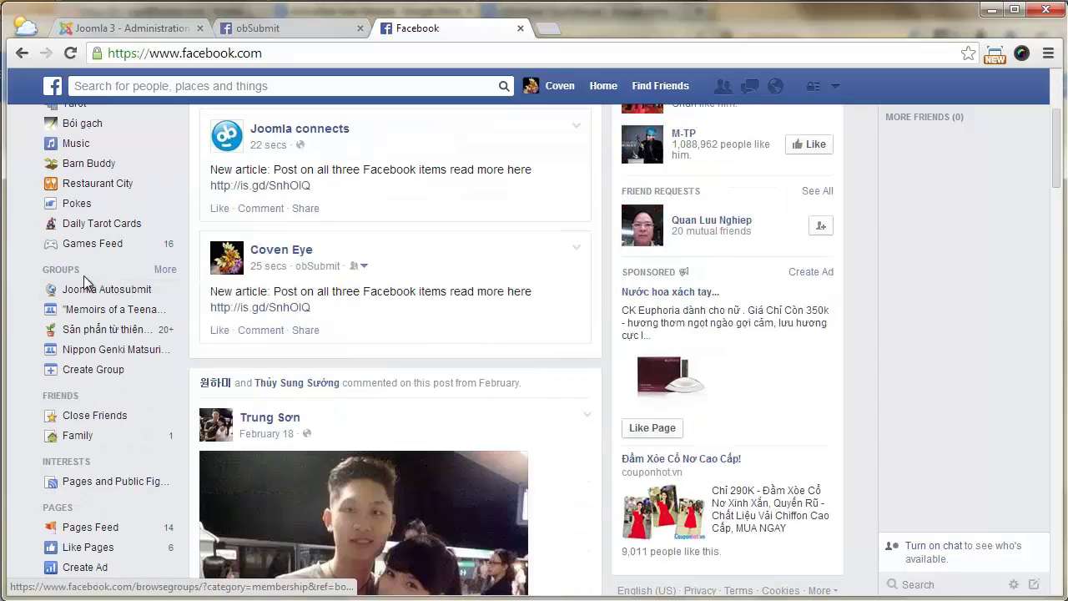
right_click(122, 289)
left_click(167, 297)
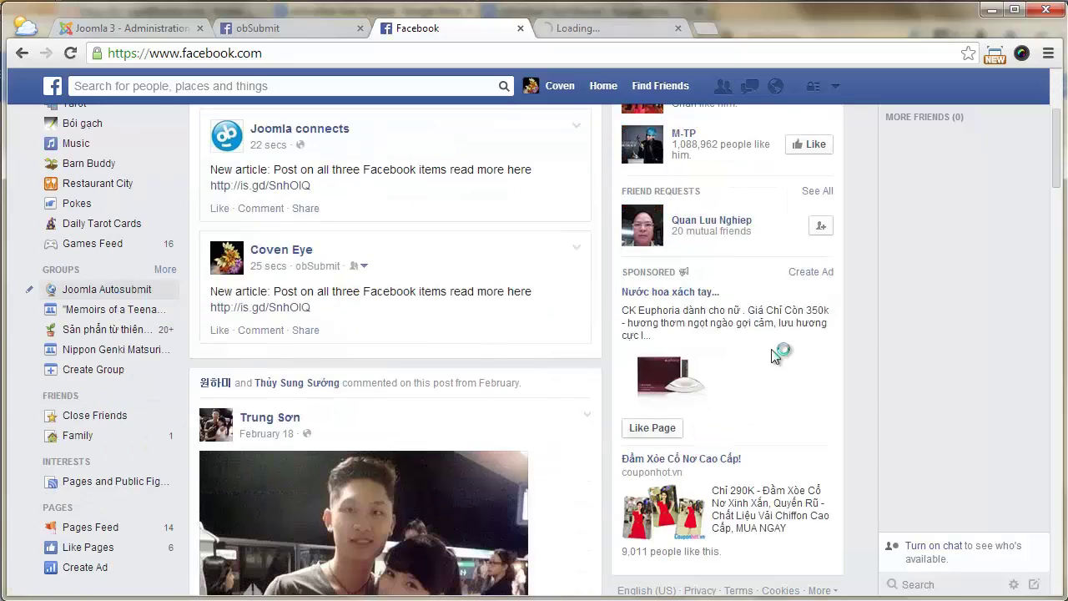
Step: Switch to using Facebook as the Joomla connects page, and check the Joomla Autosubmit group's browser tab
scroll(929, 336, "up", 3)
left_click(835, 90)
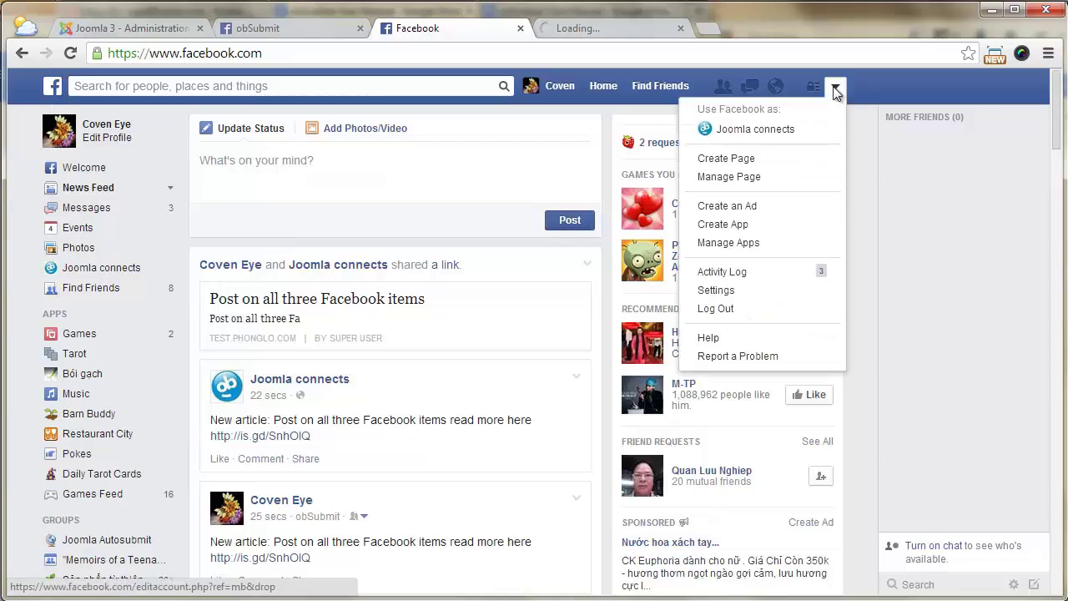
left_click(780, 138)
left_click(621, 27)
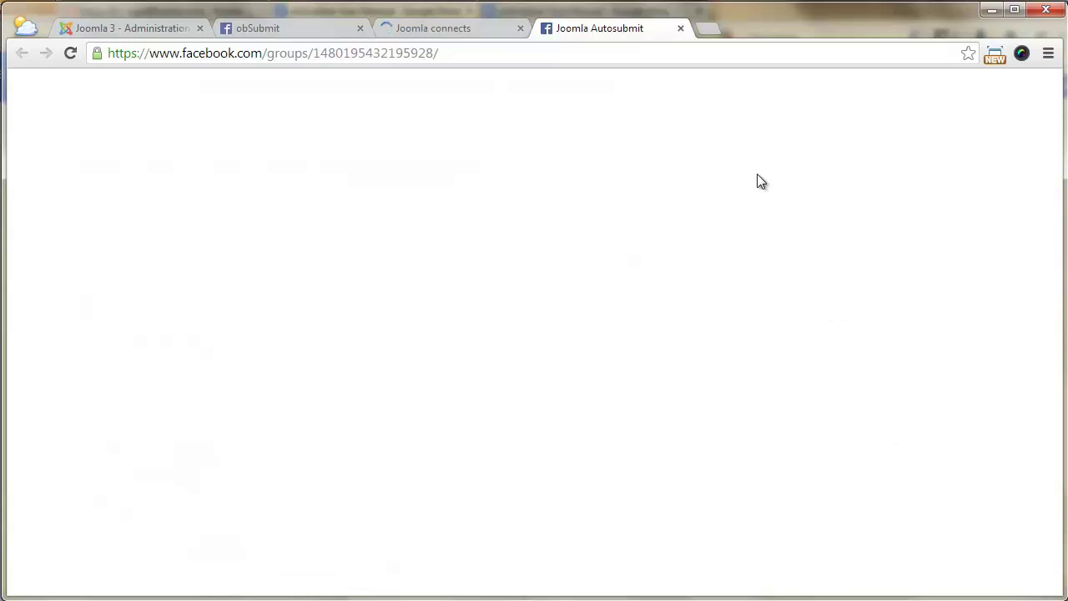
scroll(756, 181, "down", 3)
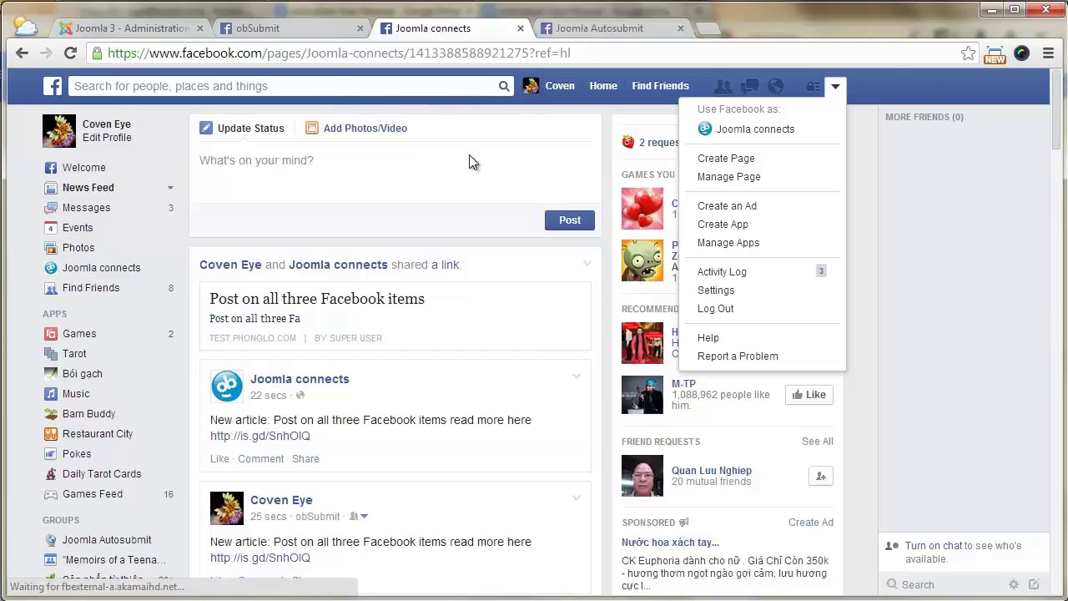
Step: Find the new article post on the Joomla connects page and view its linked article in a new browser tab
scroll(431, 300, "down", 4)
scroll(432, 302, "down", 4)
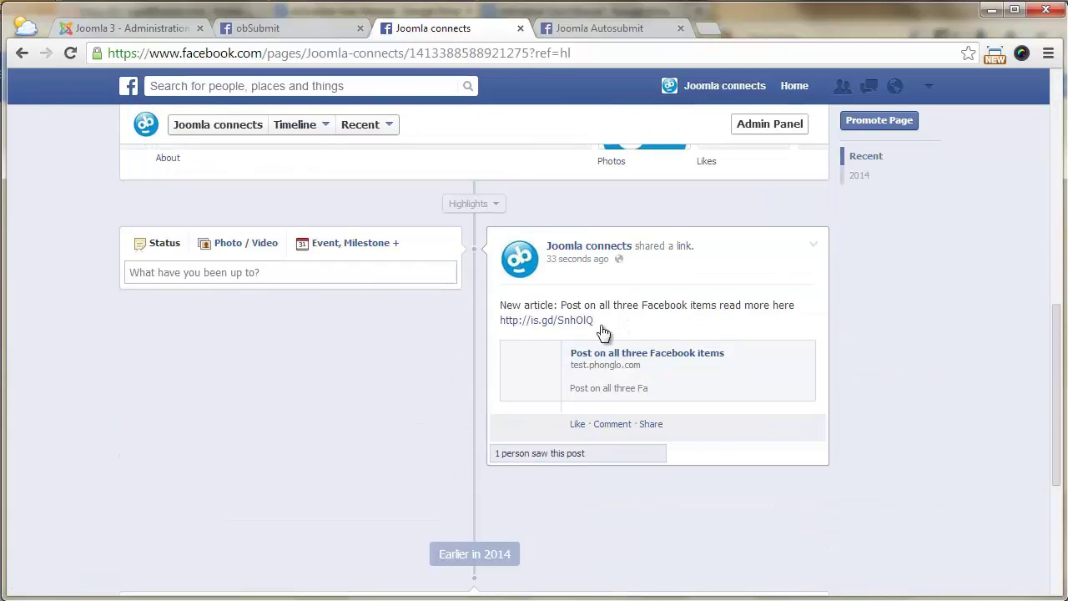
right_click(555, 324)
left_click(617, 335)
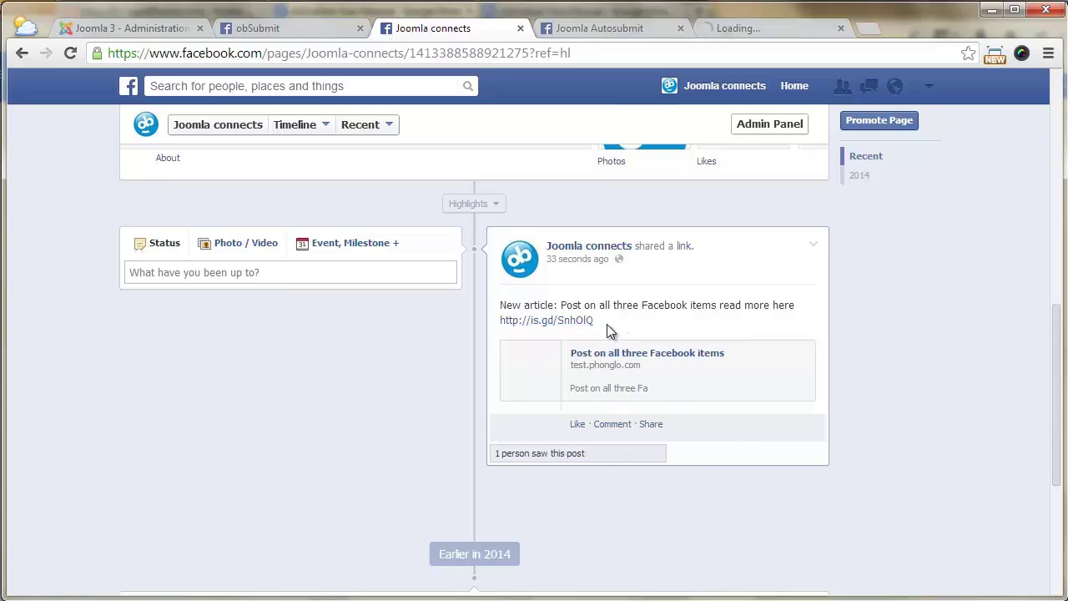
left_click(793, 28)
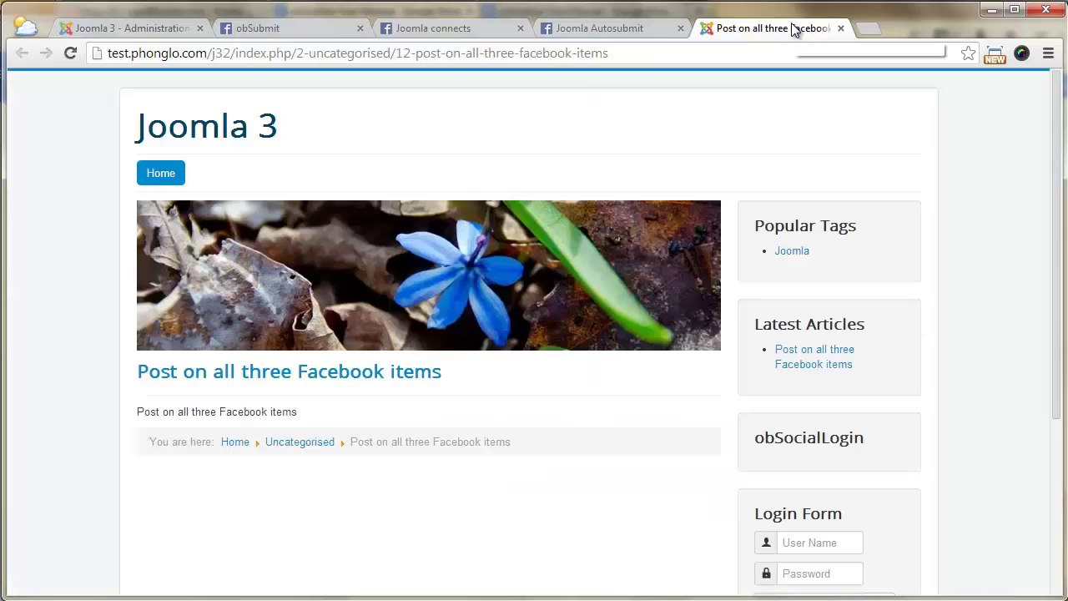
scroll(625, 240, "down", 1)
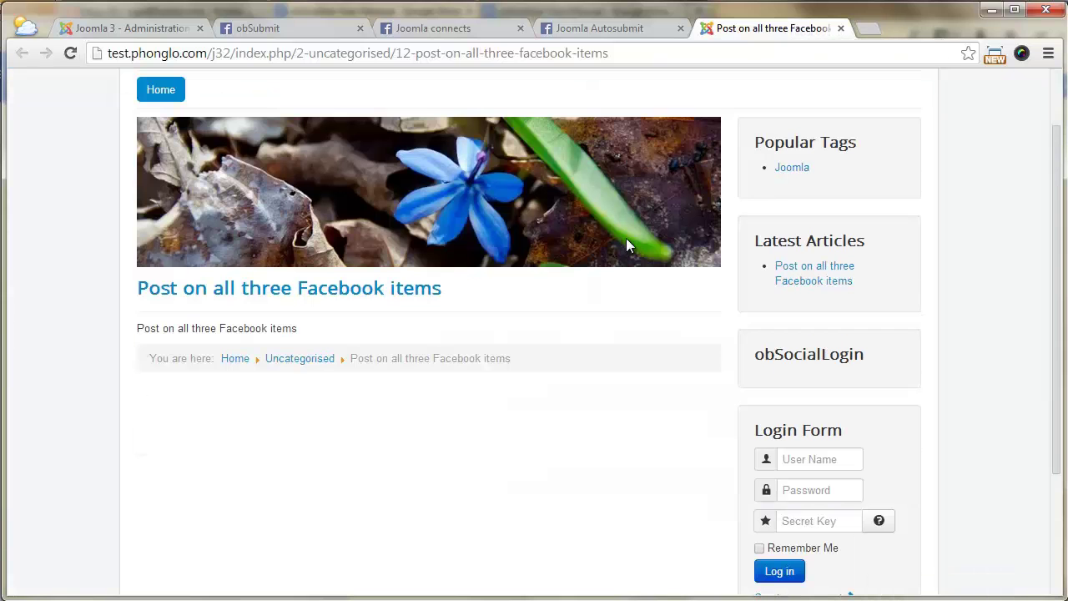